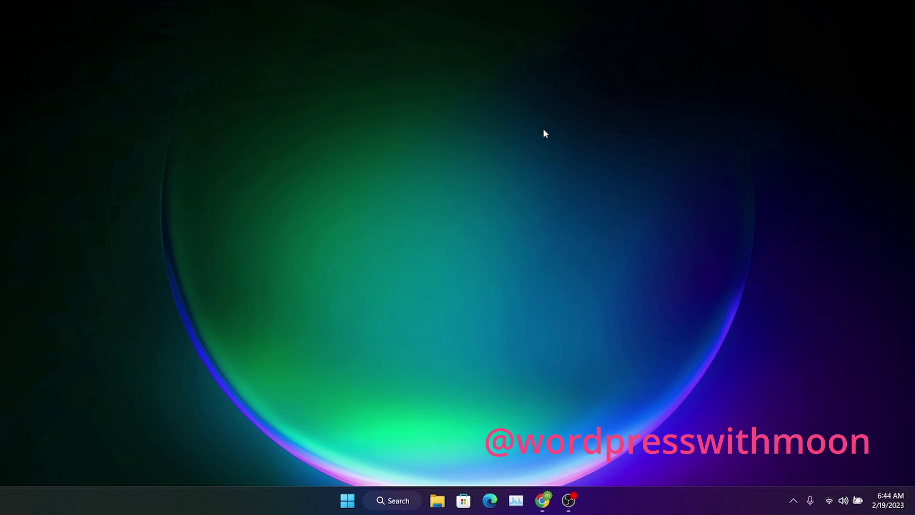
Bring Chrome back from YouTube and switch to the TasteWP tab with the new site's credentials
left_click(542, 500)
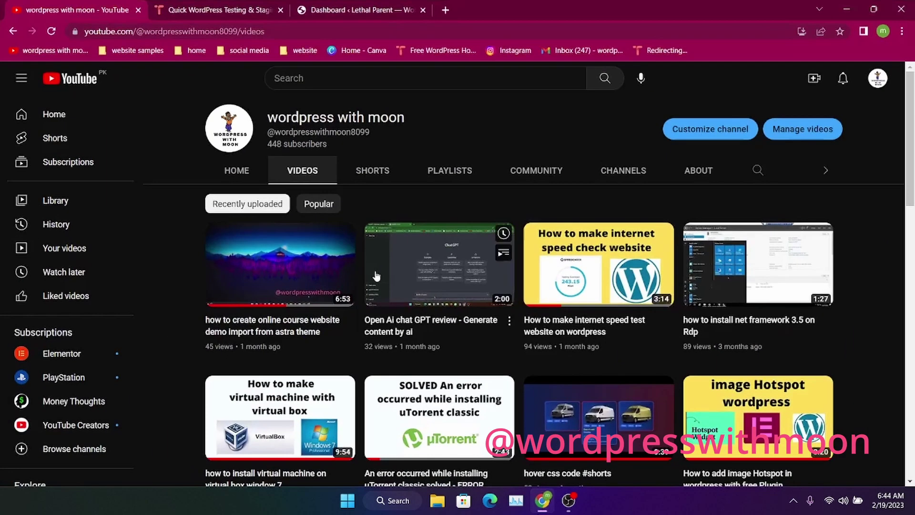
triple_click(338, 118)
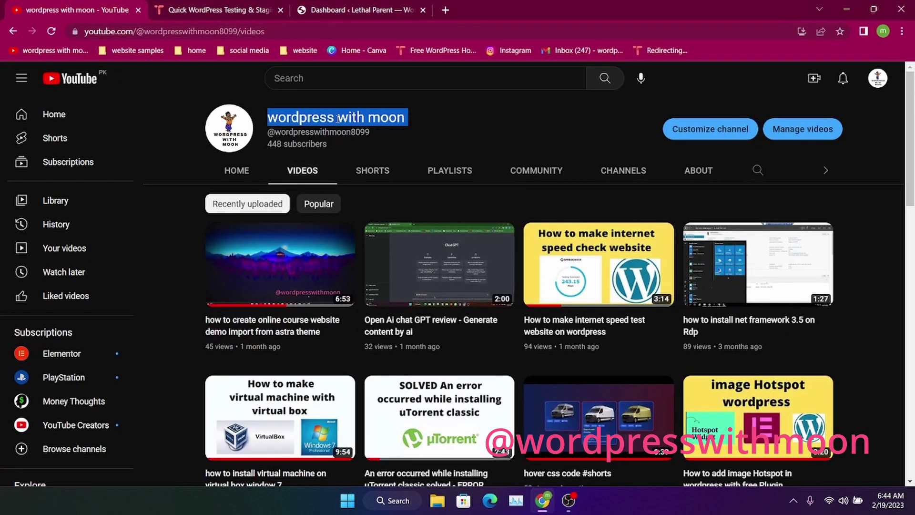
left_click(421, 122)
left_click_drag(414, 118, 268, 118)
left_click(193, 6)
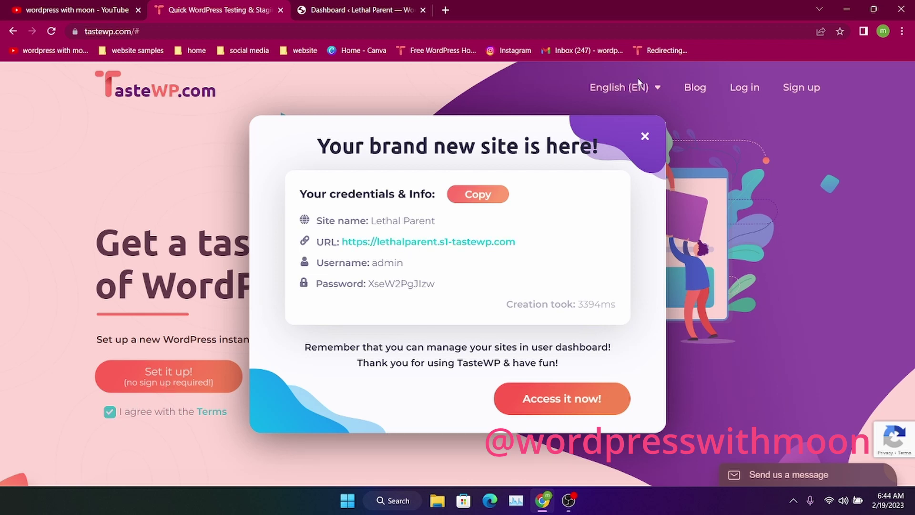
Open the Lethal Parent login page from the site URL and close the old Dashboard tab
left_click(391, 243)
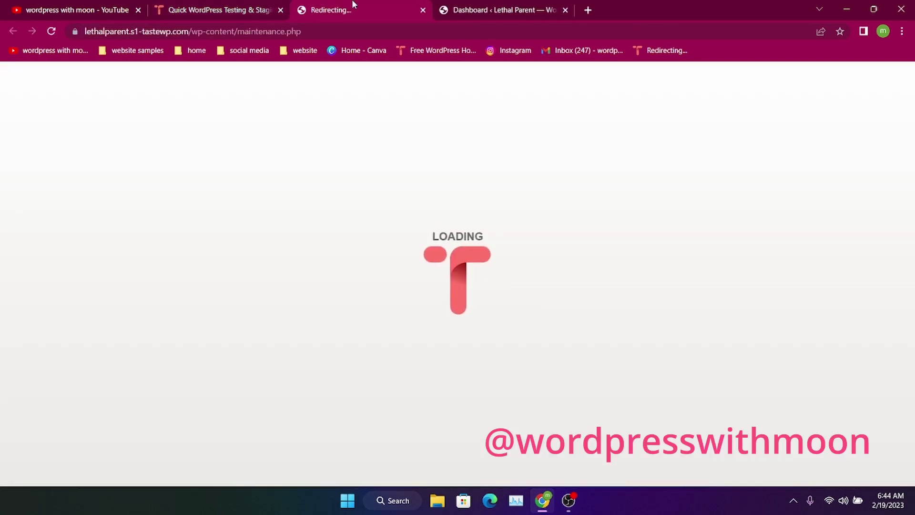
left_click(532, 6)
left_click(566, 10)
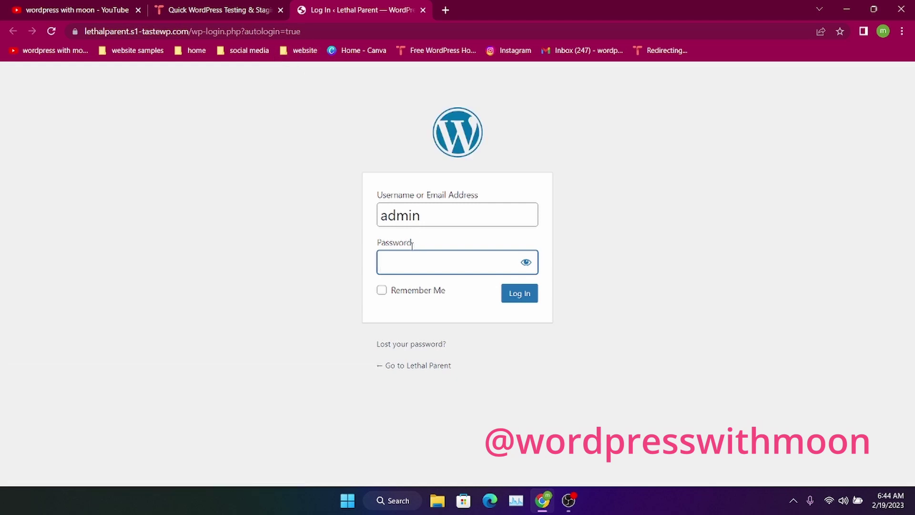
Copy the generated site password from the TasteWP credentials dialog
left_click(200, 6)
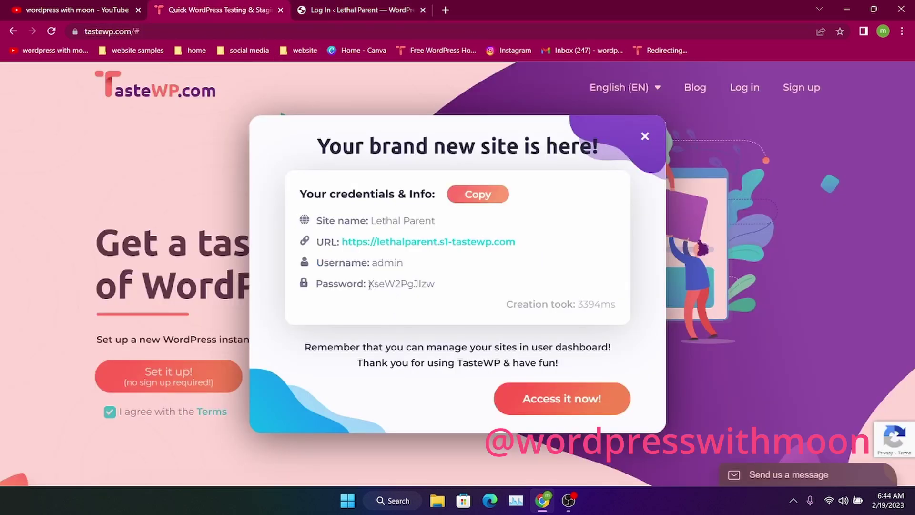
left_click_drag(370, 285, 424, 284)
right_click(430, 283)
left_click(442, 290)
Paste the password into the login form, log in, and postpone the admin email check
left_click(351, 8)
right_click(424, 260)
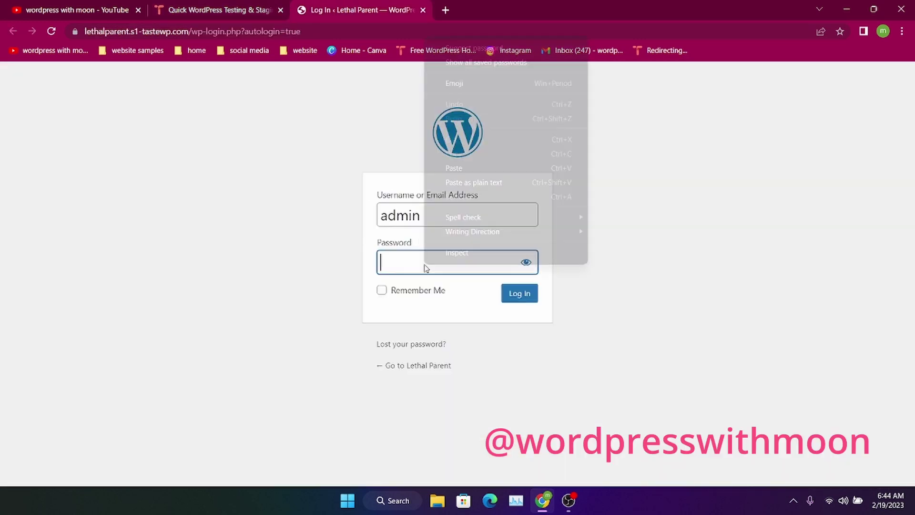
left_click(487, 170)
left_click(519, 296)
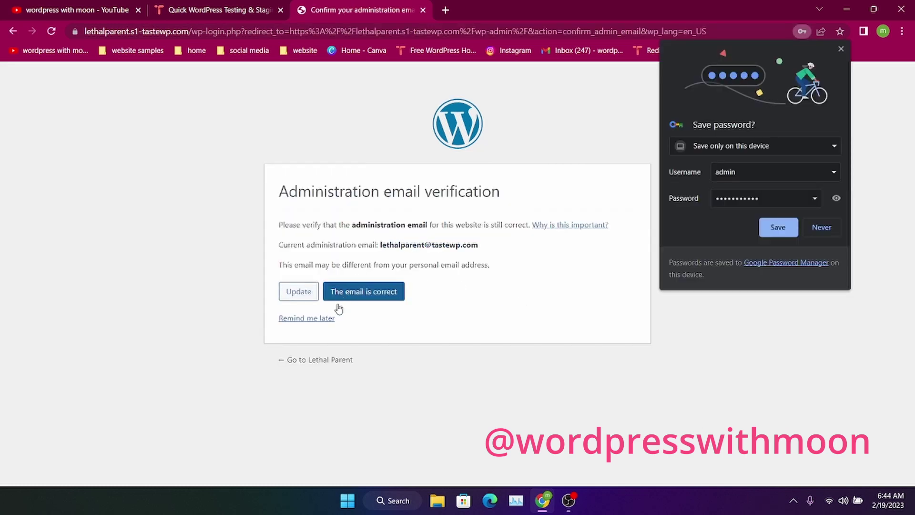
left_click(317, 319)
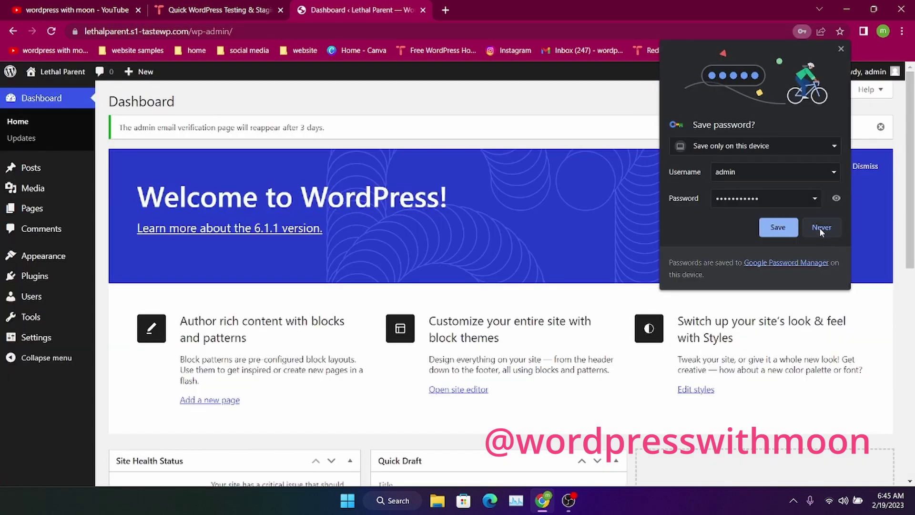
Decline saving the password, dismiss the Welcome panel and email notice, and move Events and News right
left_click(821, 228)
scroll(831, 207, "down", 10)
scroll(853, 152, "up", 10)
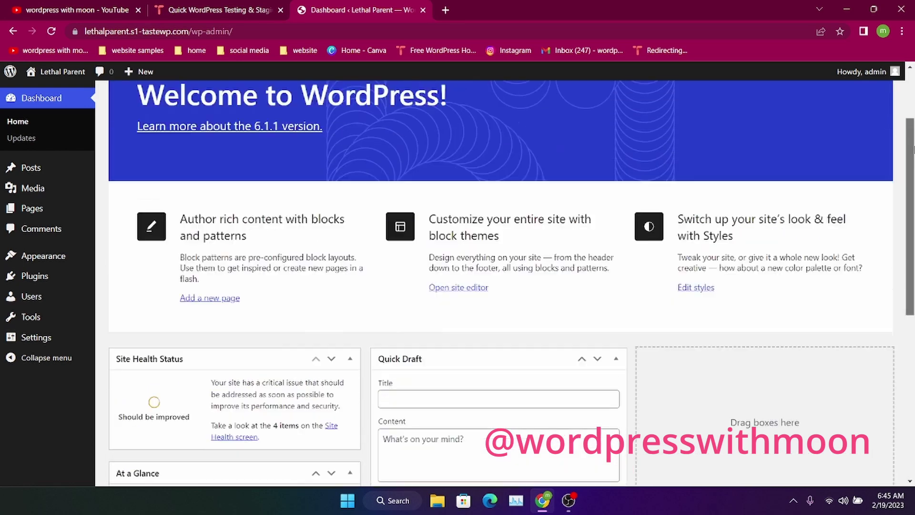
left_click(855, 152)
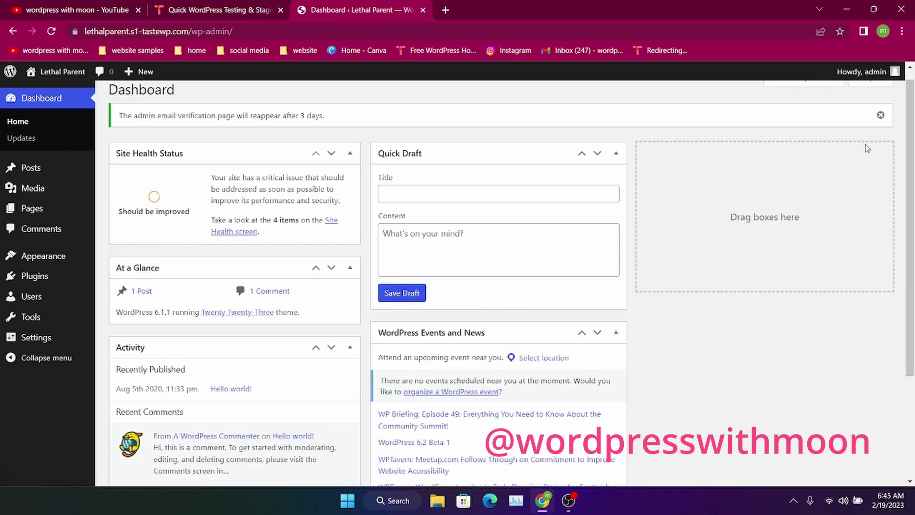
left_click_drag(473, 329, 760, 187)
scroll(913, 133, "up", 1)
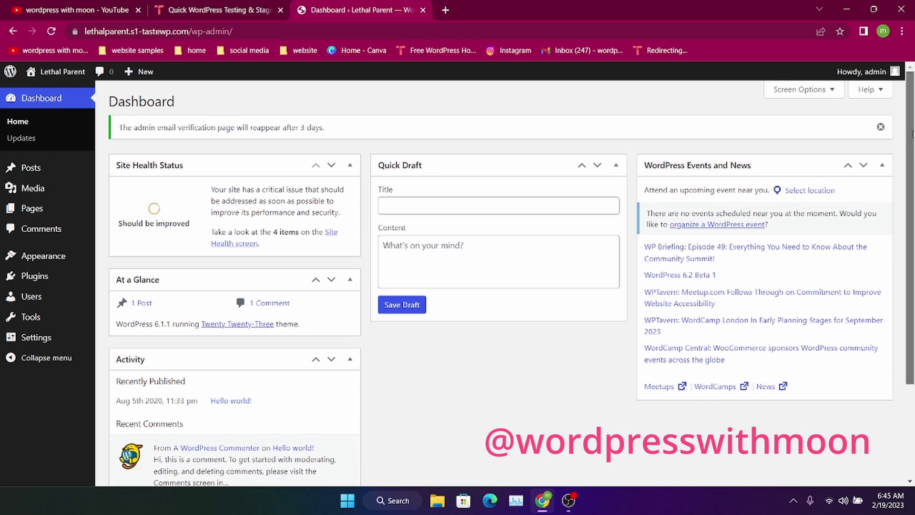
left_click(880, 127)
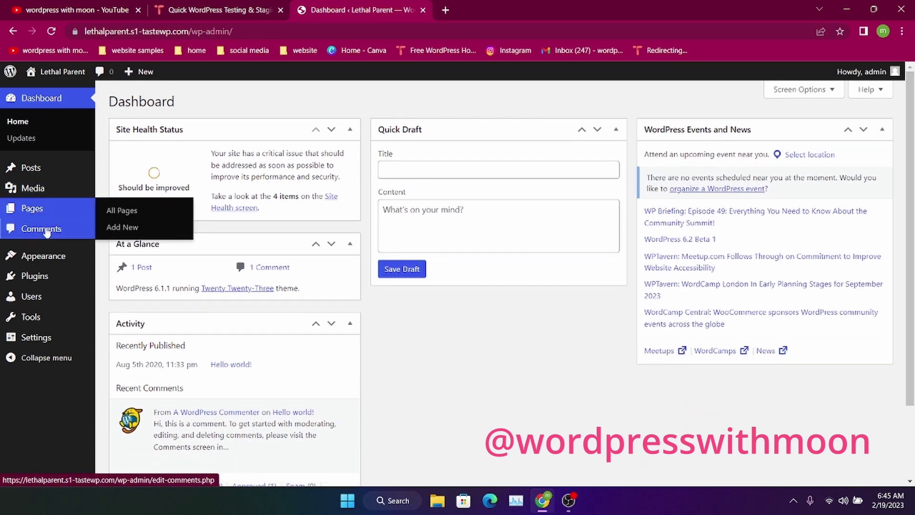
Check the installed plugins and the trashed Sample Page and Privacy Policy pages
left_click(33, 275)
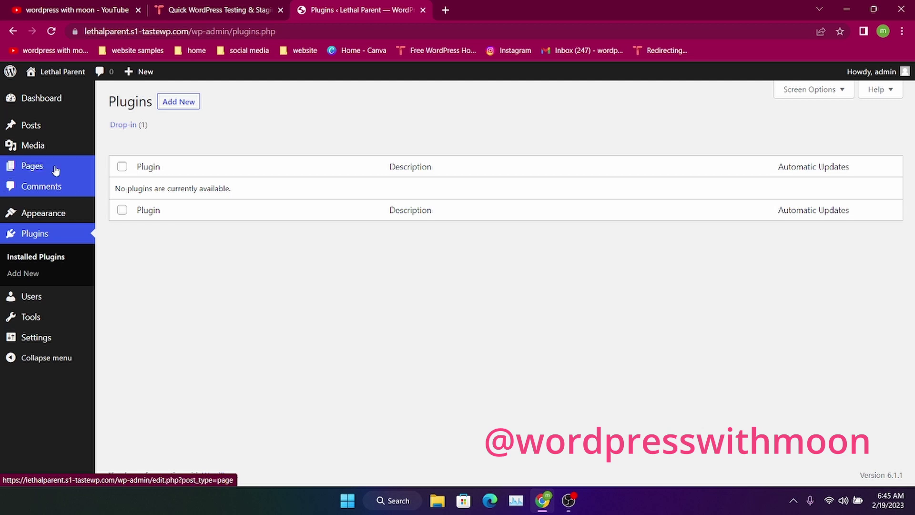
mouse_move(34, 344)
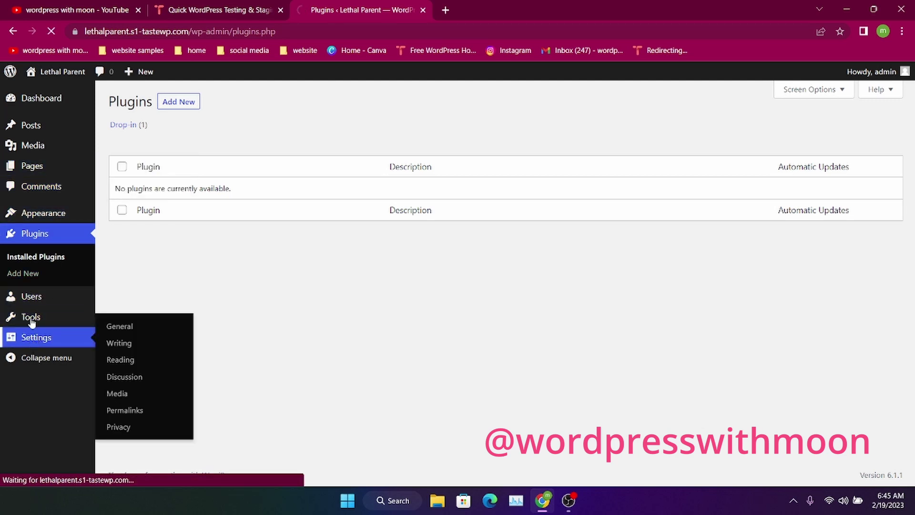
left_click(31, 171)
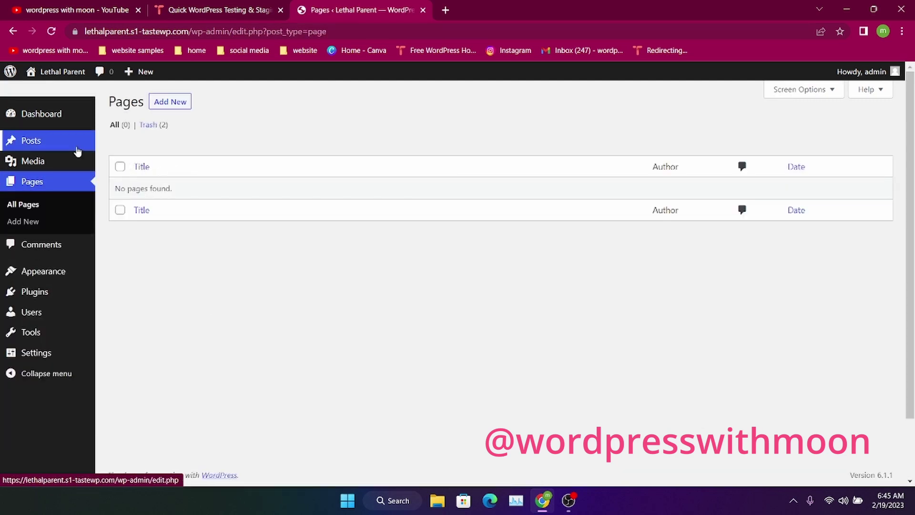
left_click(150, 125)
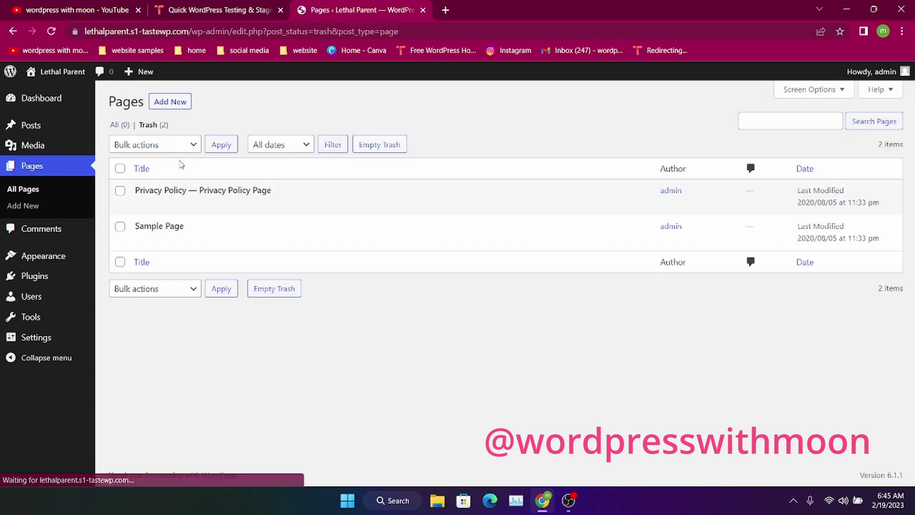
Bulk-move the Hello world! post to the Trash and dismiss the confirmation notice
left_click(60, 132)
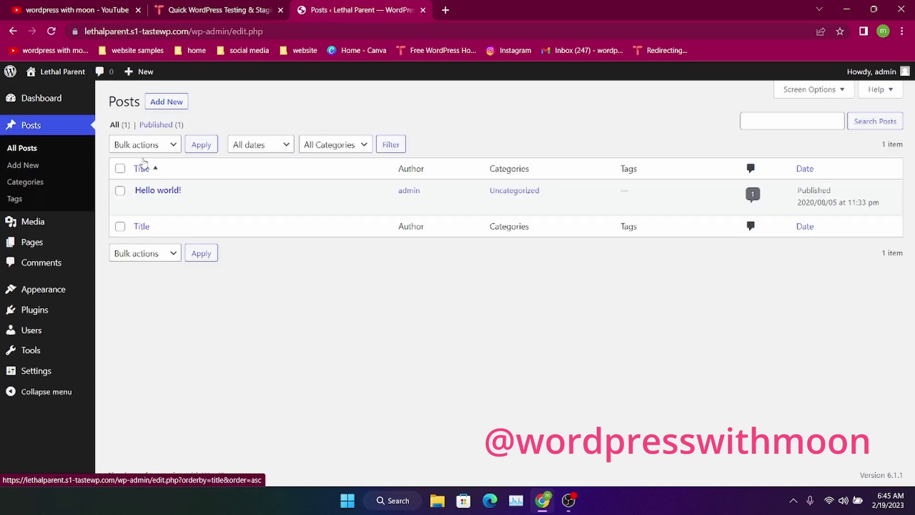
left_click(120, 169)
left_click(144, 144)
left_click(144, 183)
left_click(201, 144)
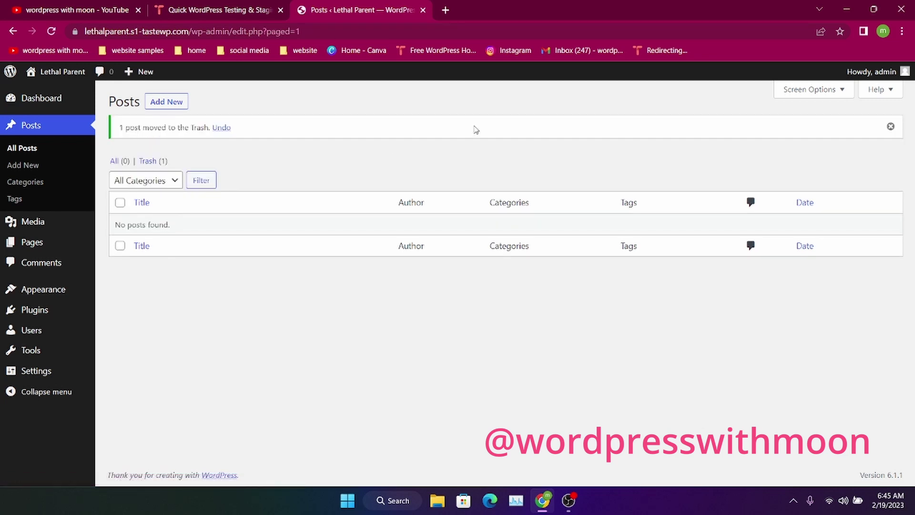
left_click(890, 126)
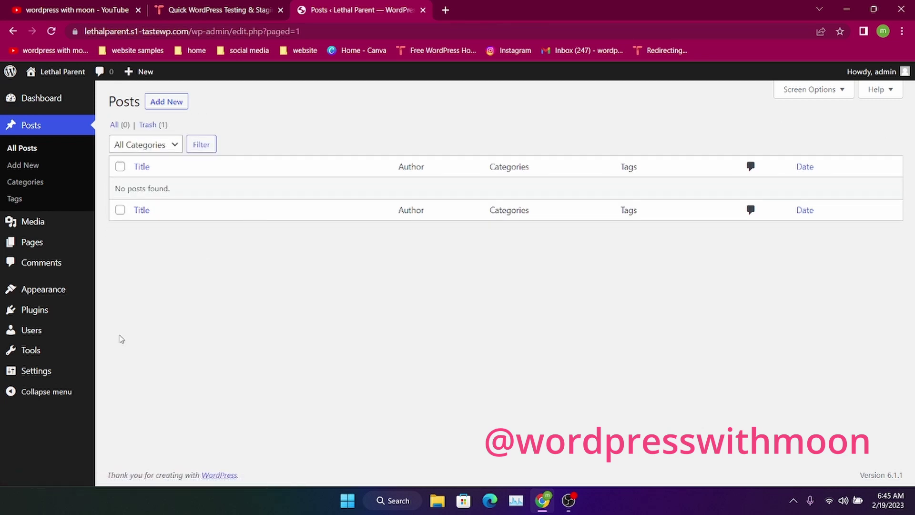
mouse_move(65, 373)
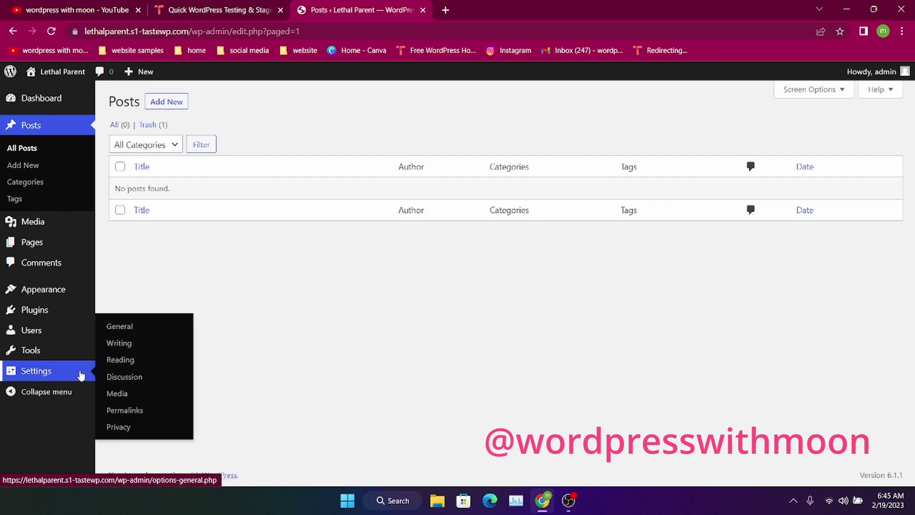
Save the Post name permalink structure, then show the empty Posts list
left_click(115, 413)
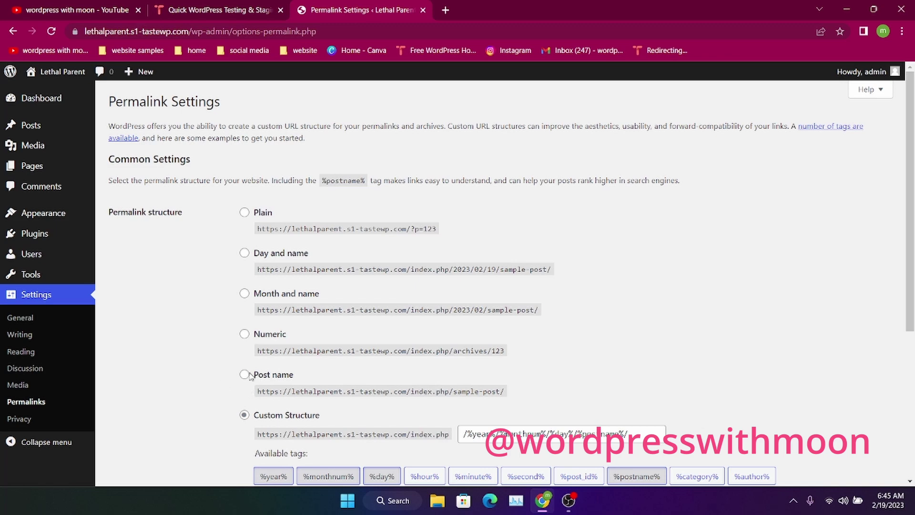
left_click(244, 375)
scroll(275, 379, "down", 5)
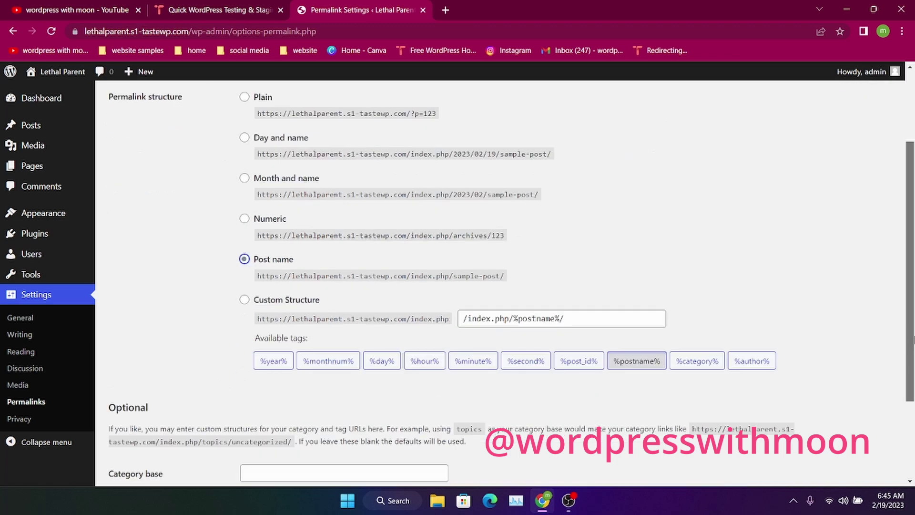
left_click(124, 428)
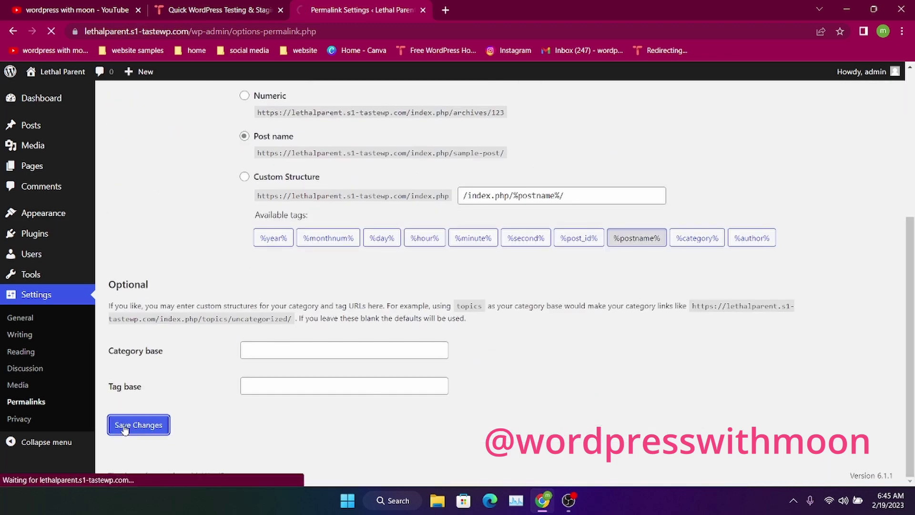
left_click(38, 125)
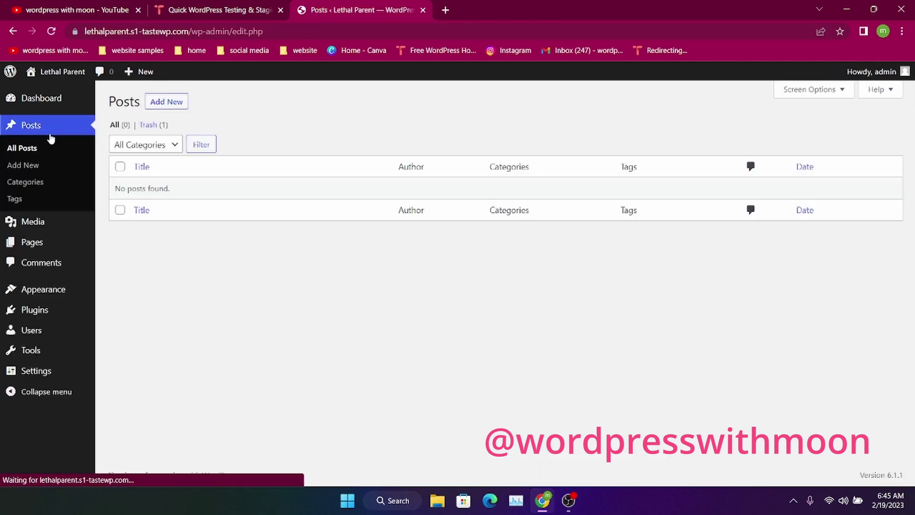
Install CookieYes GDPR Cookie Consent from the Popular plugins list and activate it
left_click(39, 107)
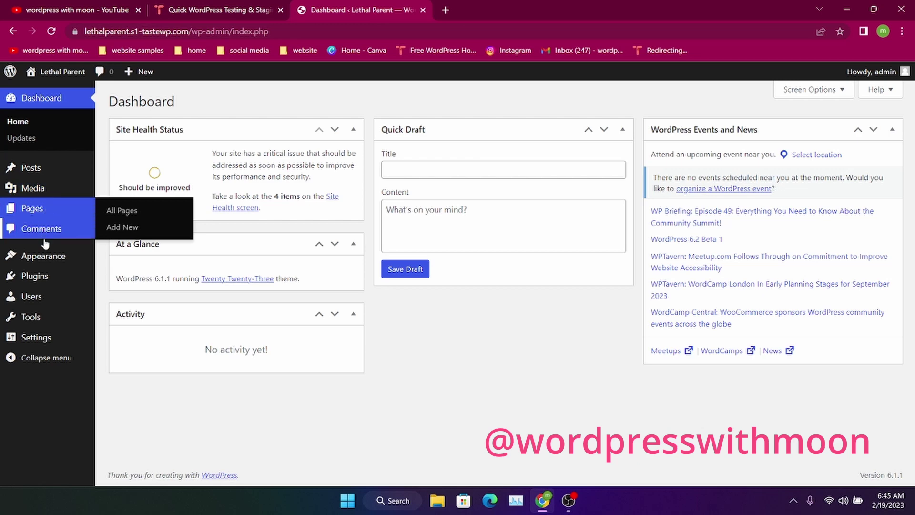
left_click(42, 273)
left_click(178, 105)
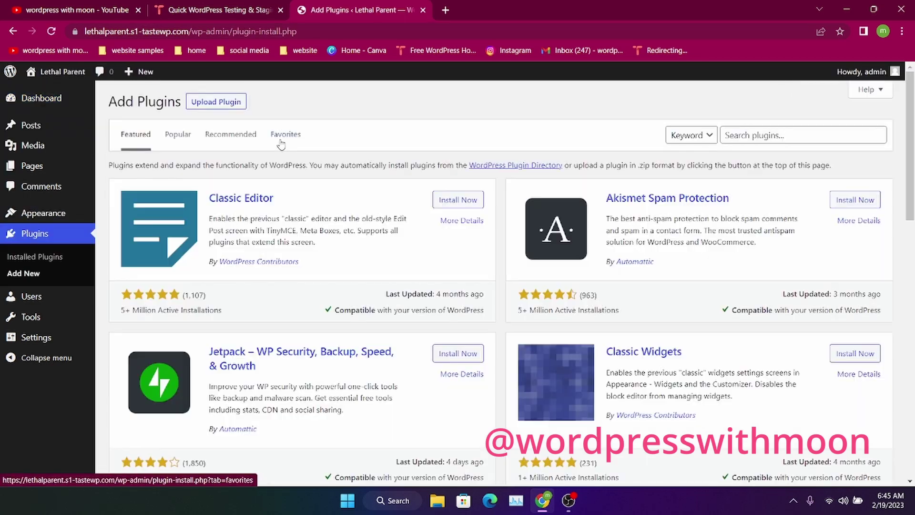
left_click(179, 135)
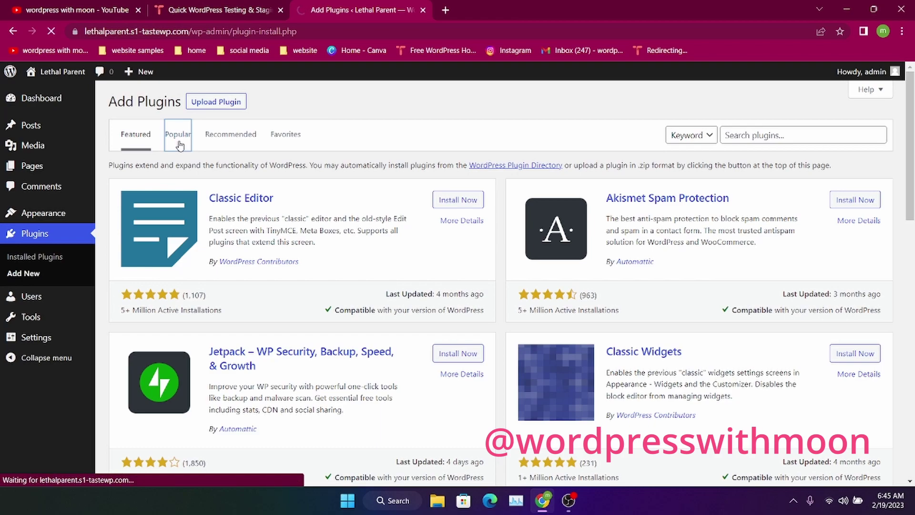
left_click_drag(910, 125, 912, 376)
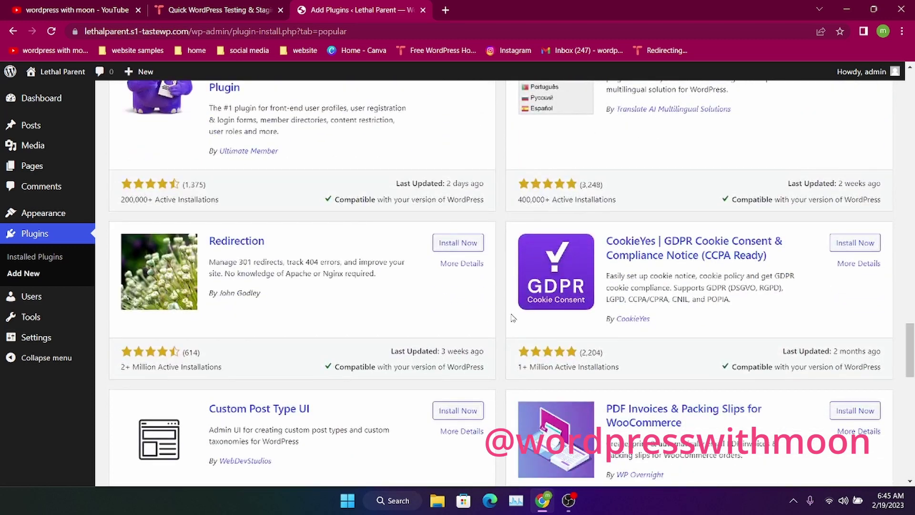
left_click(852, 247)
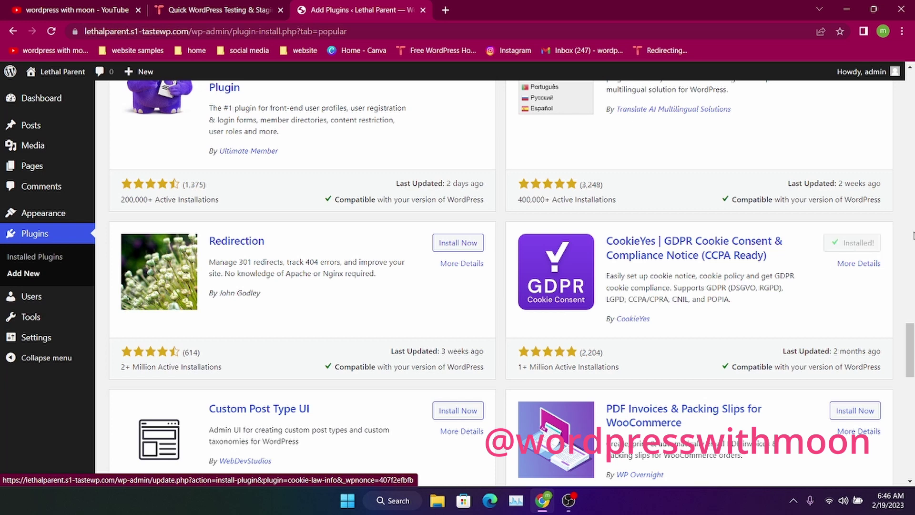
left_click(865, 245)
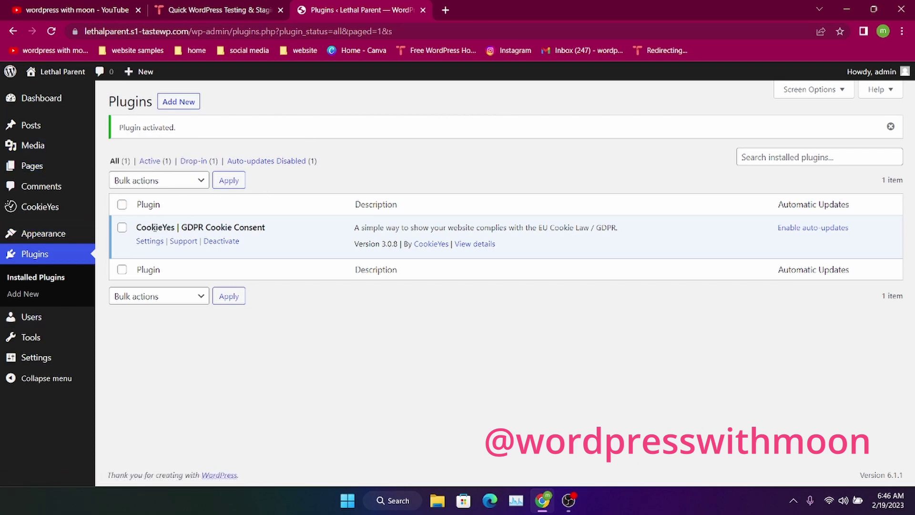
Open the CookieYes settings from the Plugins page and review its Cookie Banner section
left_click(151, 242)
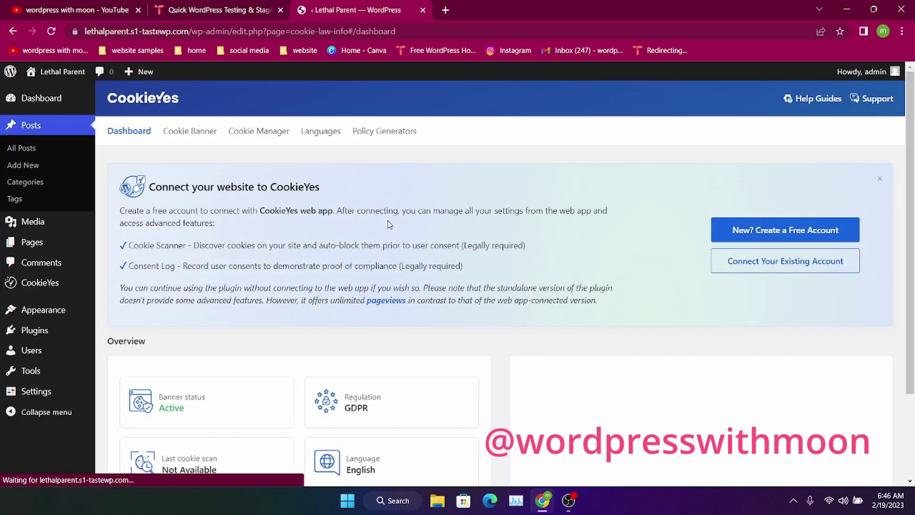
scroll(644, 229, "down", 2)
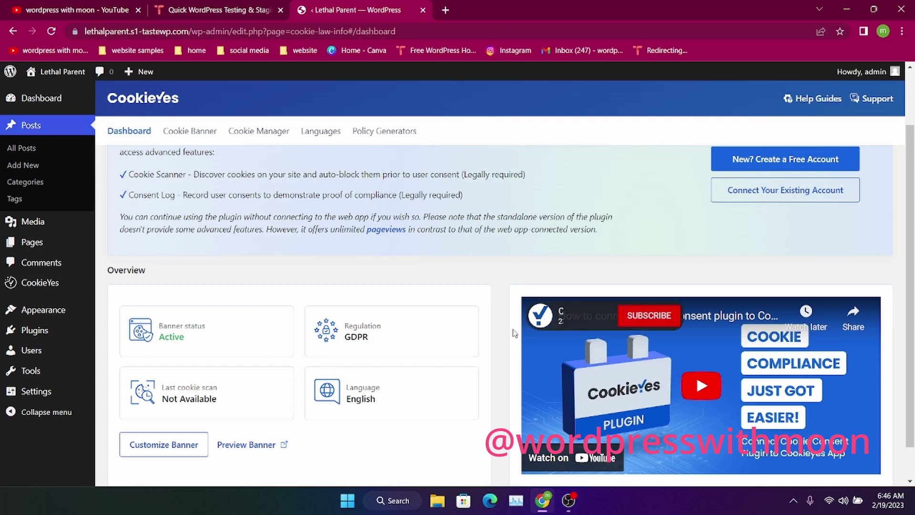
scroll(511, 305, "down", 1)
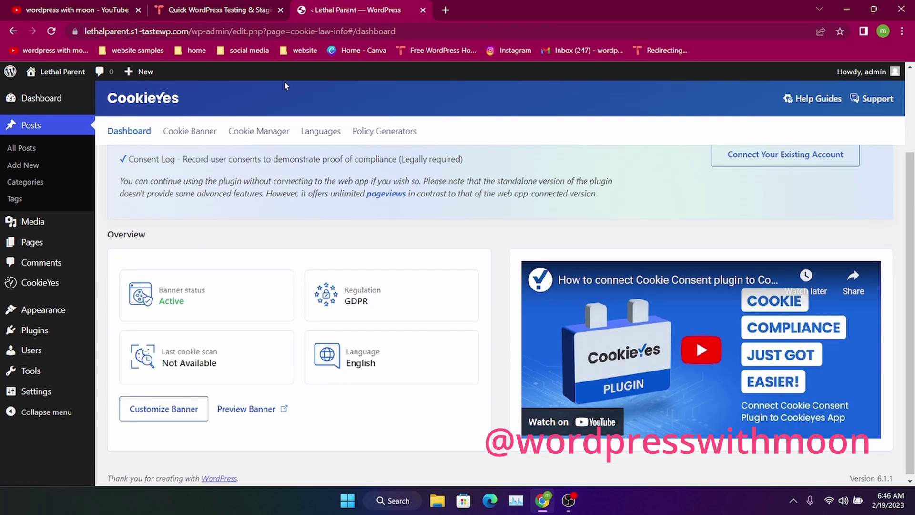
left_click(190, 131)
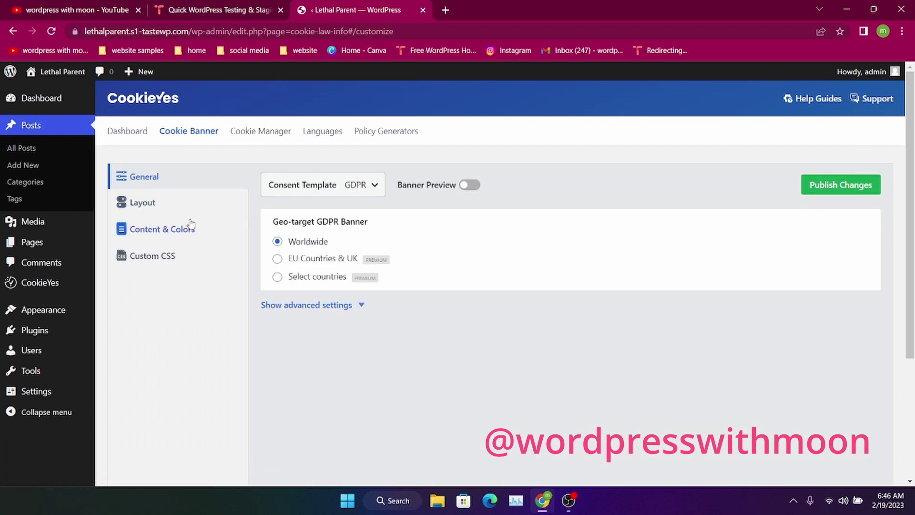
Review the banner layout keeping the GDPR template, then Cookie Manager, Languages and Policy Generators
left_click(145, 210)
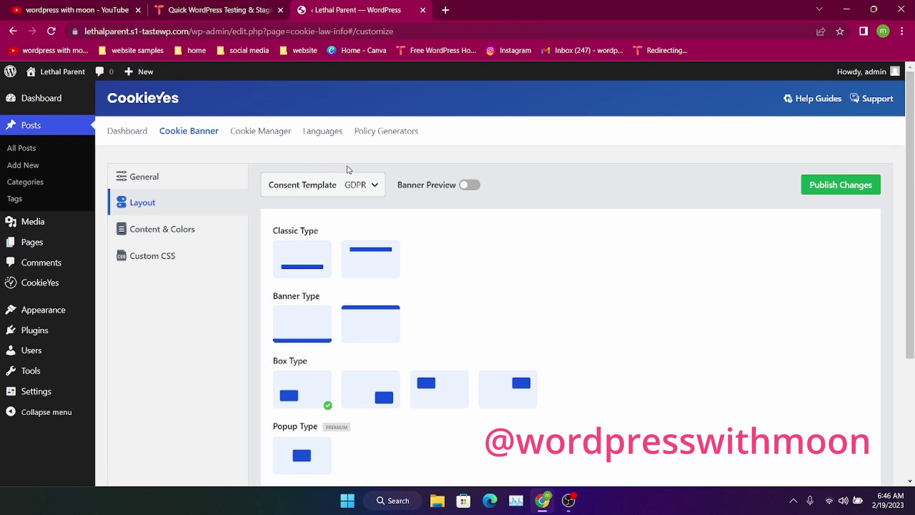
left_click(358, 179)
left_click(503, 184)
left_click(282, 131)
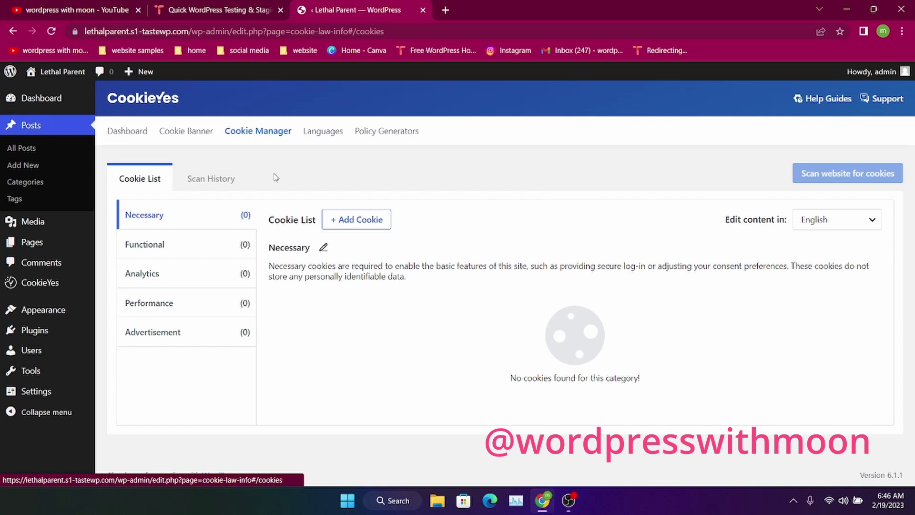
left_click(306, 140)
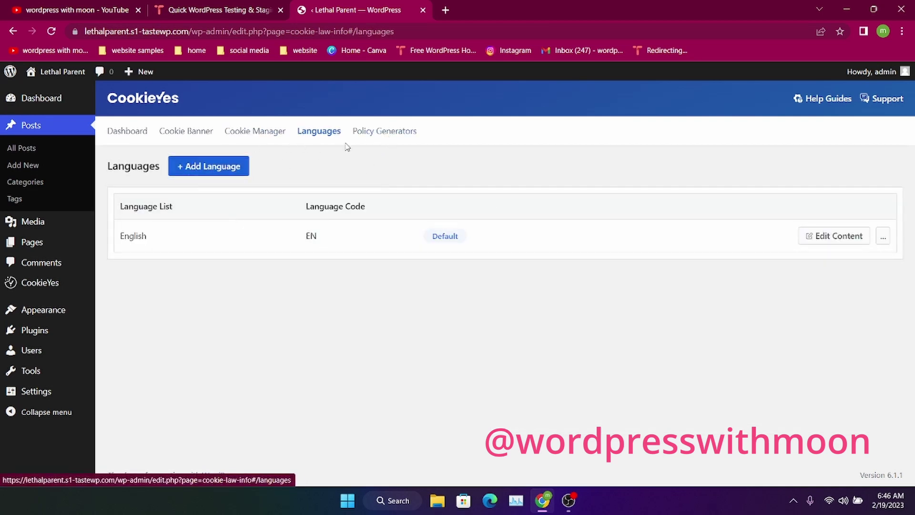
left_click(370, 131)
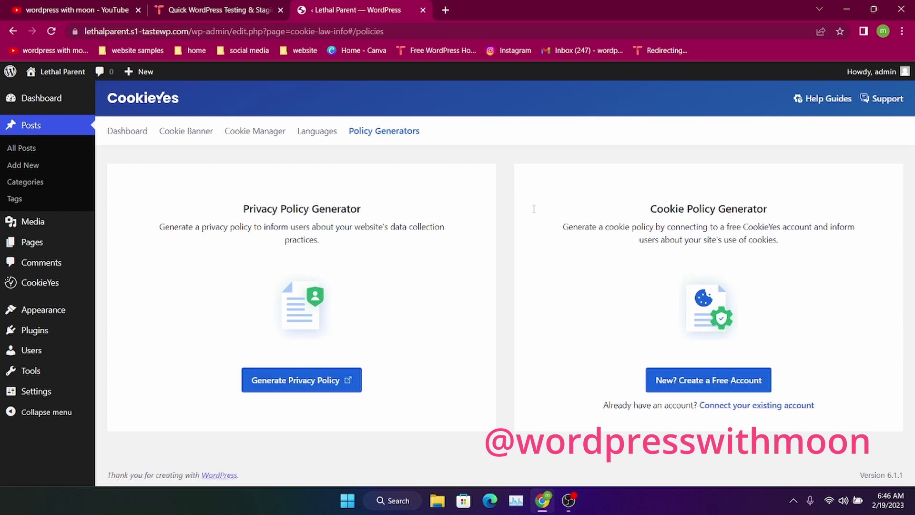
Return to the CookieYes dashboard and close the connect-your-website card
left_click(117, 137)
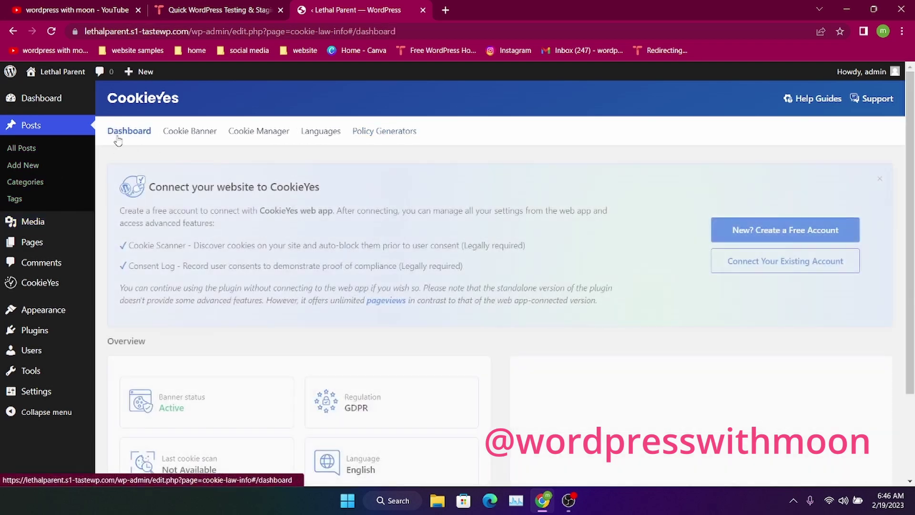
scroll(477, 286, "down", 3)
scroll(892, 159, "up", 2)
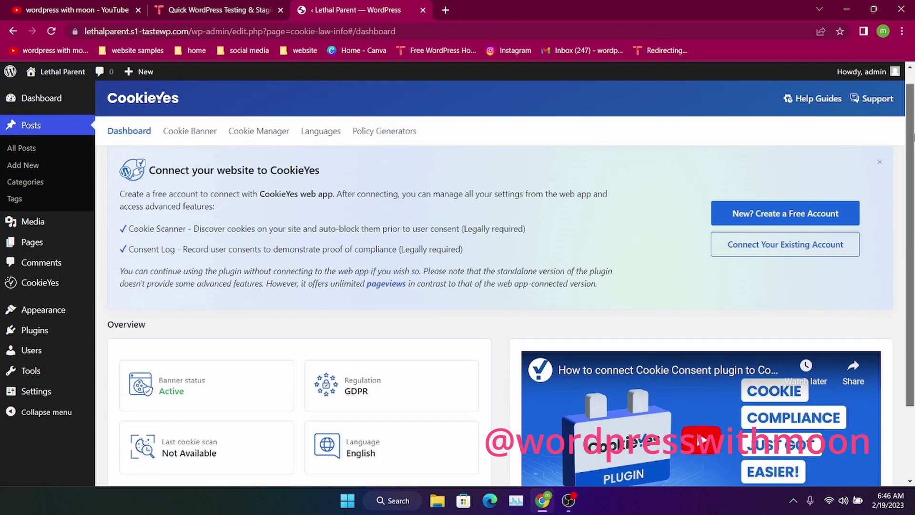
left_click(878, 168)
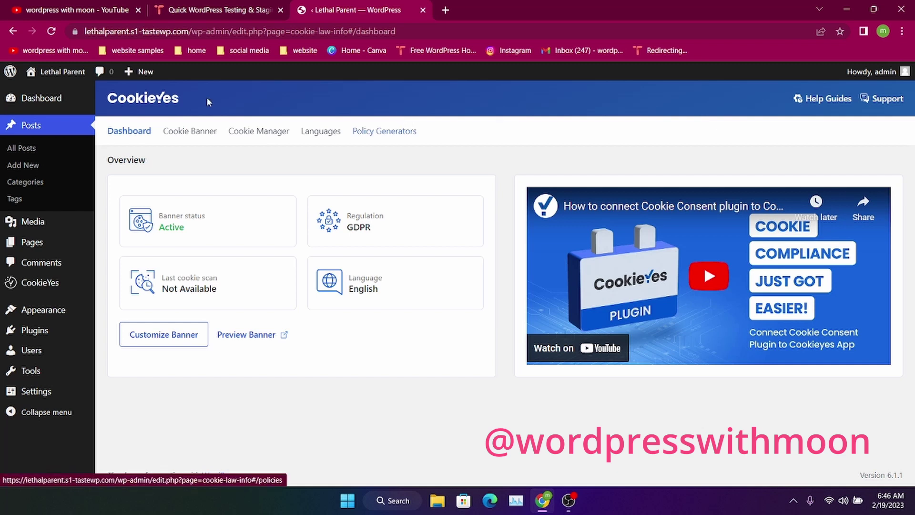
mouse_move(56, 72)
right_click(43, 95)
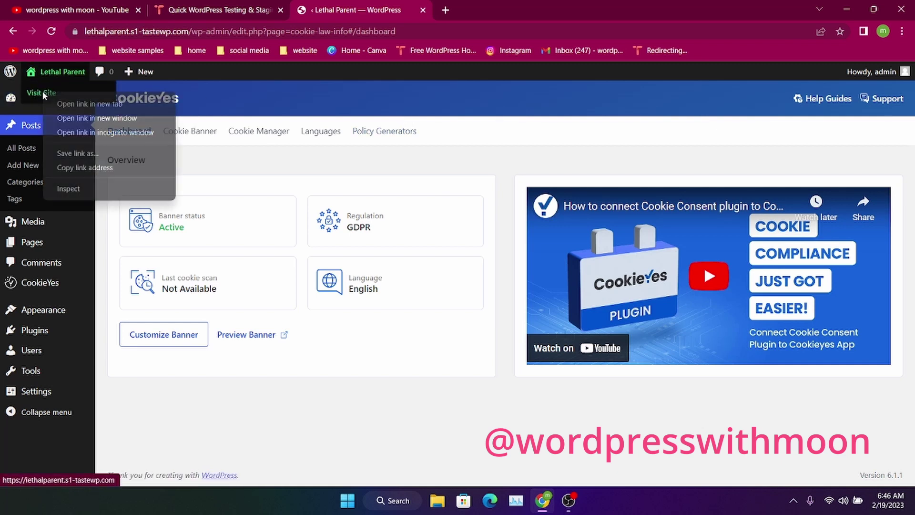
Open the live site in a new tab, accept all cookies in the consent preferences, and reload
left_click(81, 103)
left_click(487, 5)
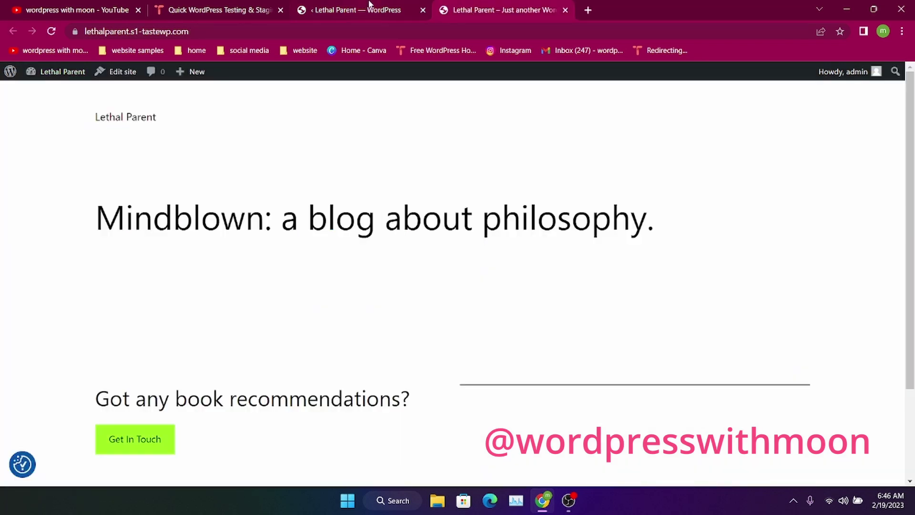
left_click(22, 464)
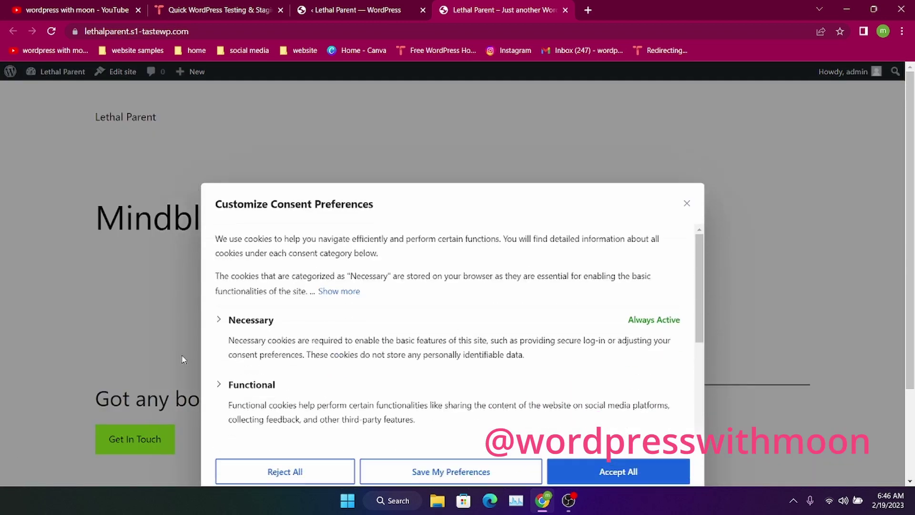
left_click(612, 407)
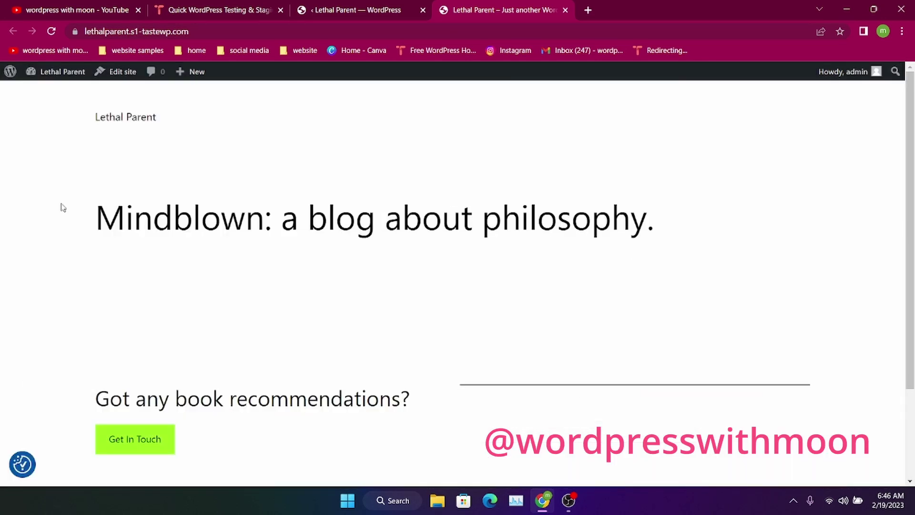
left_click(59, 30)
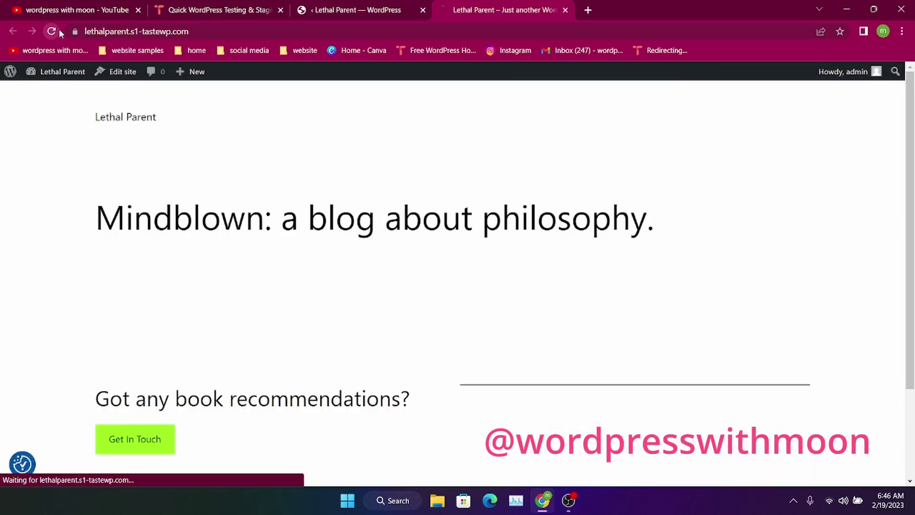
left_click(3, 71)
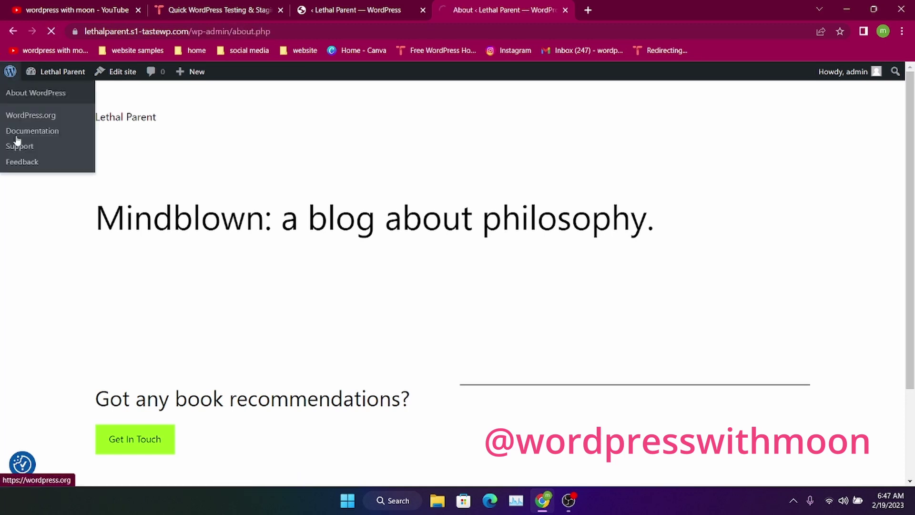
Bulk-restore the trashed Privacy Policy and Sample Page pages from Pages > Trash
left_click(39, 165)
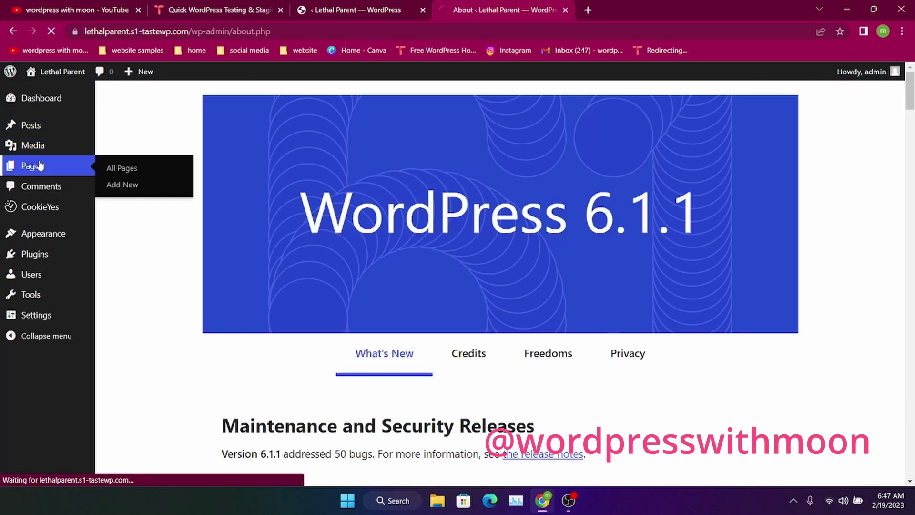
left_click(163, 125)
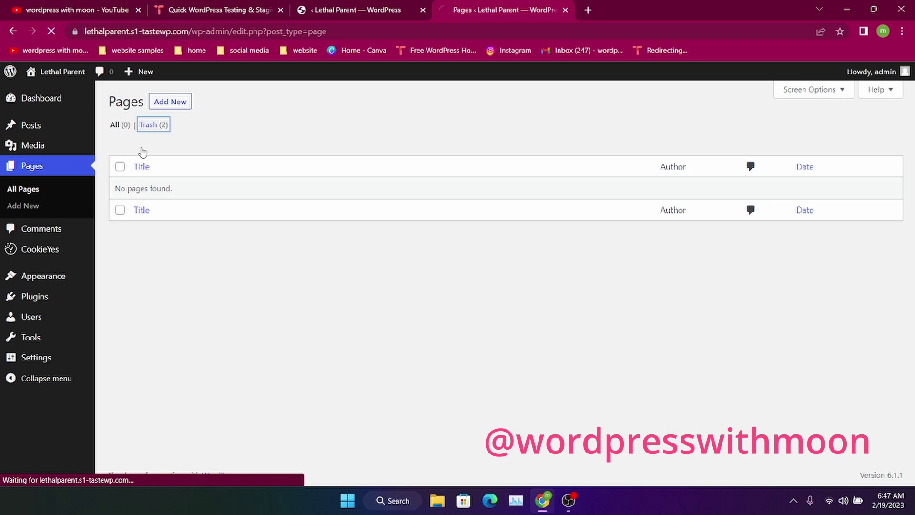
left_click(120, 168)
left_click(155, 144)
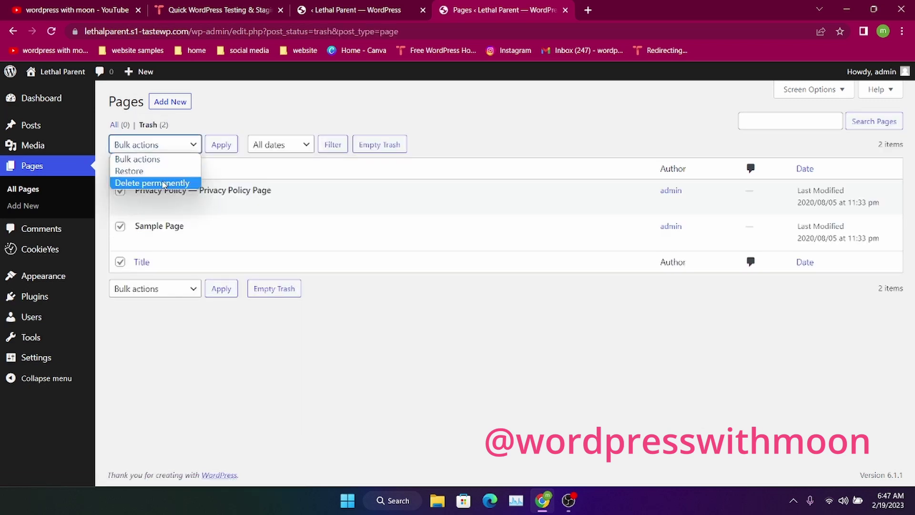
left_click(157, 171)
left_click(231, 147)
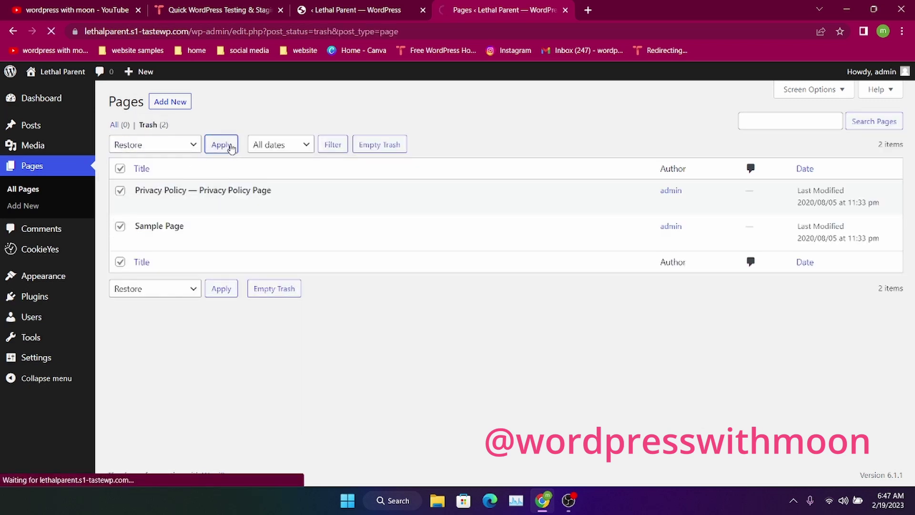
Open the live site from Visit Site in a new tab and switch to it
mouse_move(43, 73)
right_click(42, 92)
left_click(72, 96)
key("ctrl+Tab")
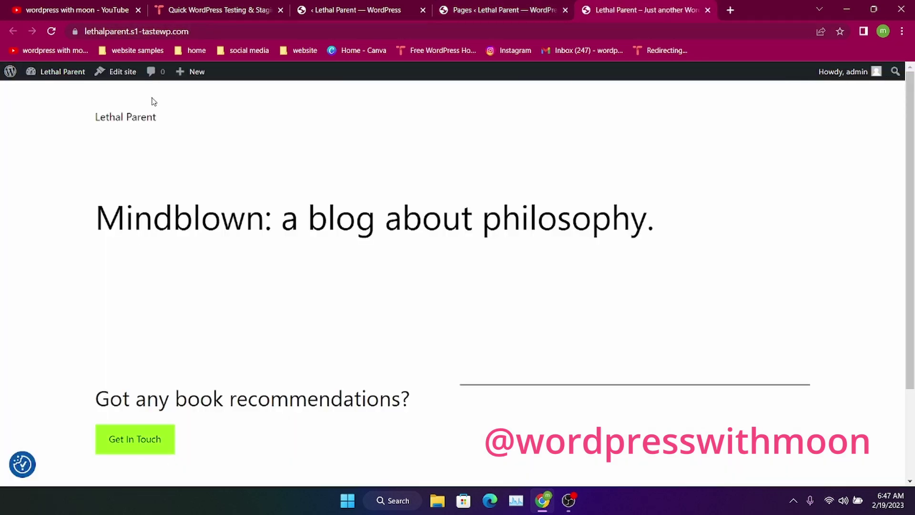
Scroll through the live homepage, then open the About WordPress 6.1.1 page from the WP logo menu
scroll(913, 405, "down", 3)
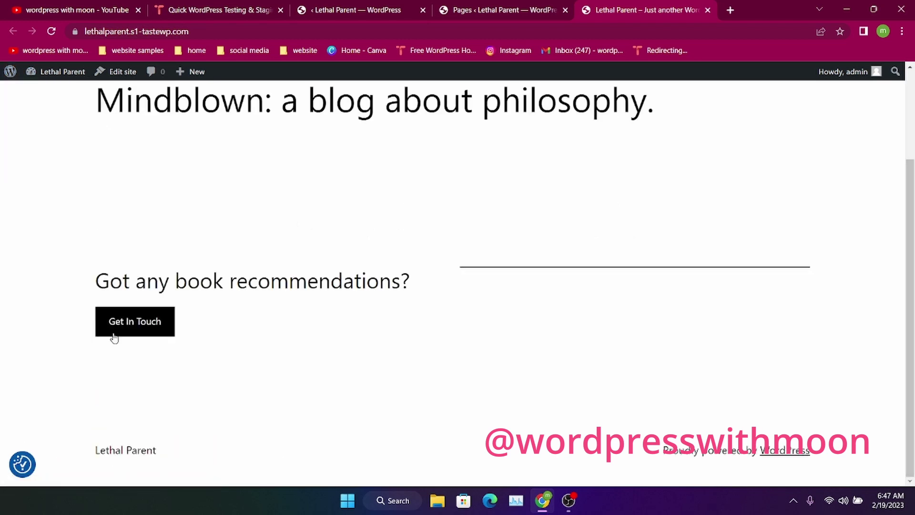
mouse_move(10, 71)
left_click(33, 89)
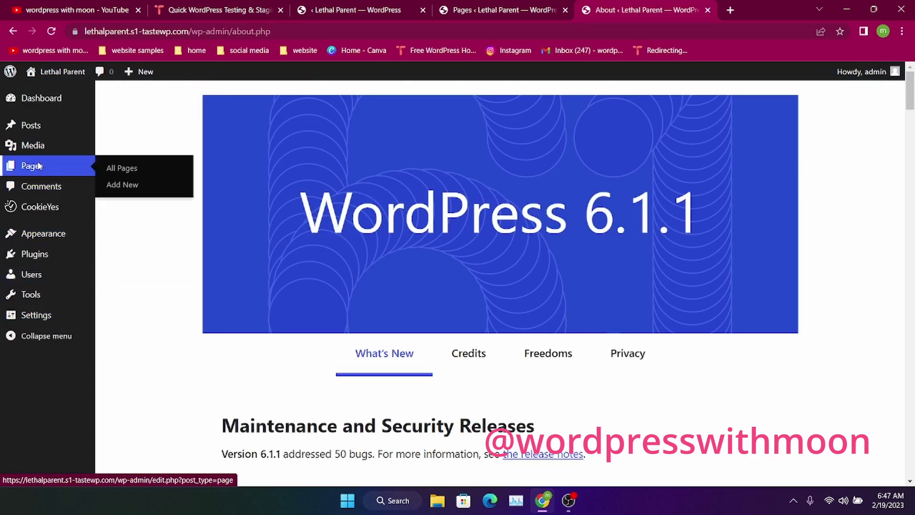
From the Pages list, open Privacy Policy and Sample Page previews in separate new tabs
left_click(36, 165)
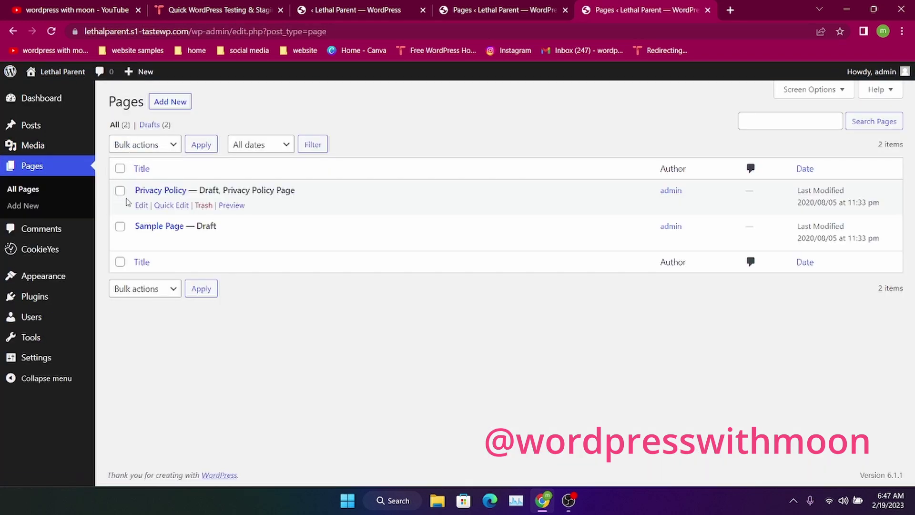
right_click(238, 205)
left_click(260, 213)
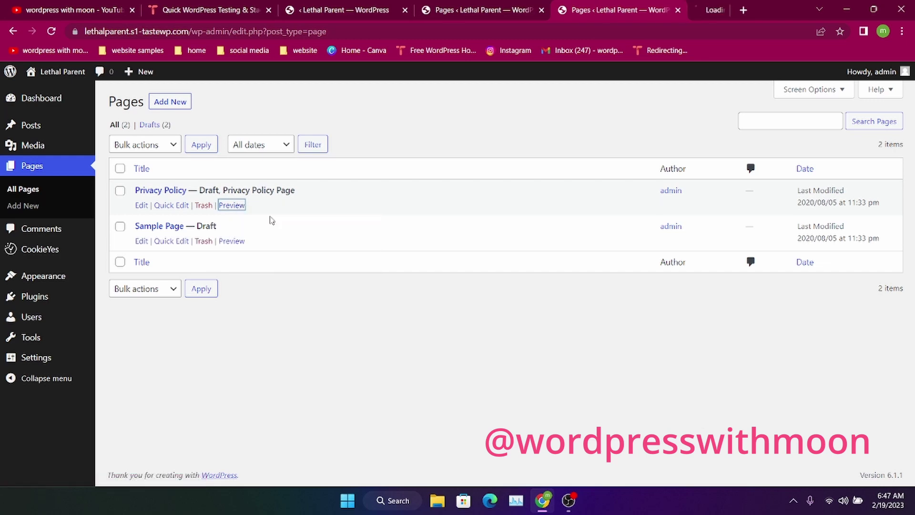
right_click(231, 242)
left_click(257, 251)
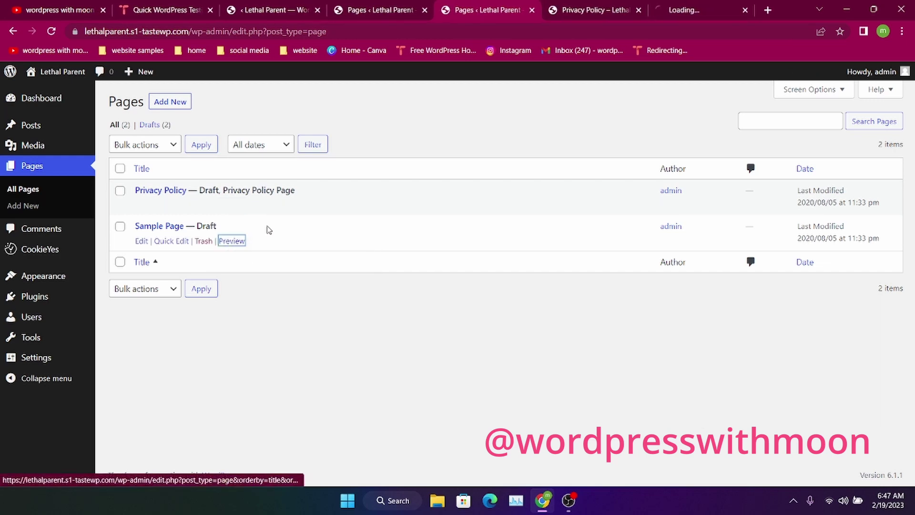
Look over the Privacy Policy preview, then open Privacy Policy in the block editor
left_click(607, 4)
left_click_drag(914, 121, 911, 193)
left_click(527, 9)
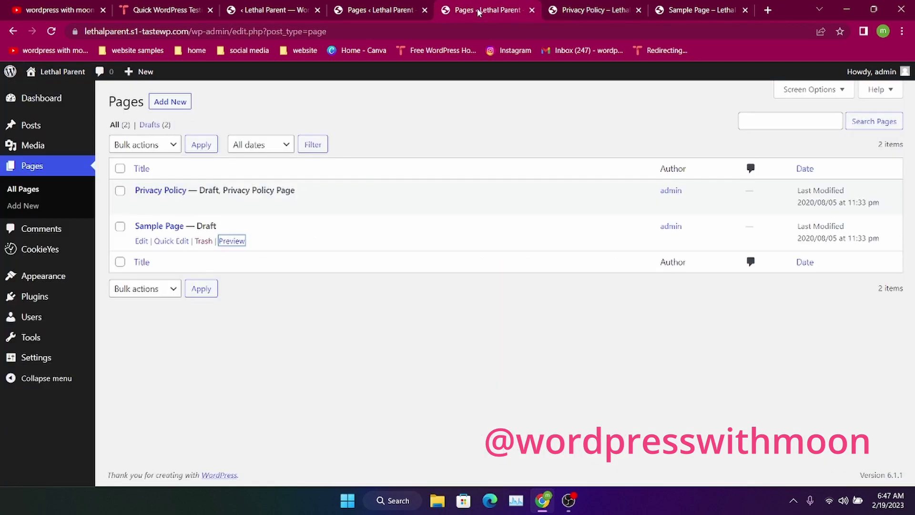
left_click(142, 206)
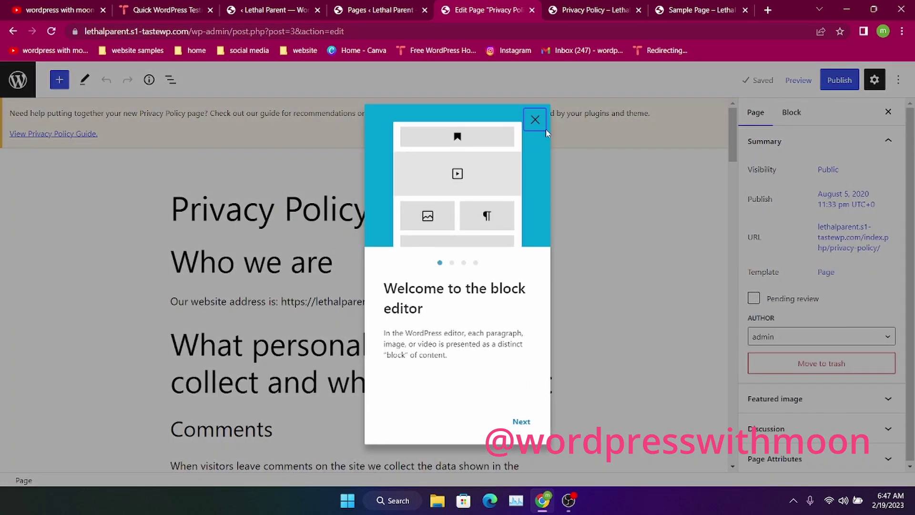
Dismiss the welcome guide, publish the Privacy Policy page, and view it at its live address
left_click(533, 122)
left_click(839, 81)
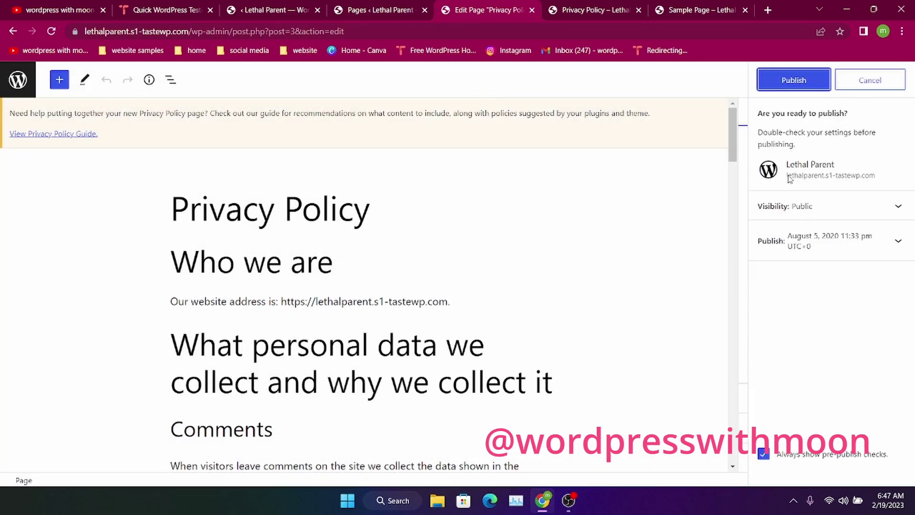
left_click(793, 80)
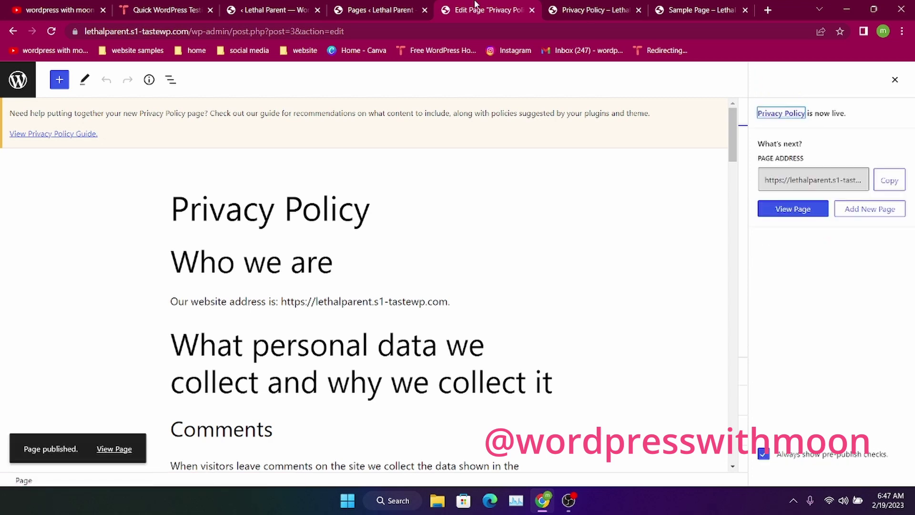
left_click(379, 9)
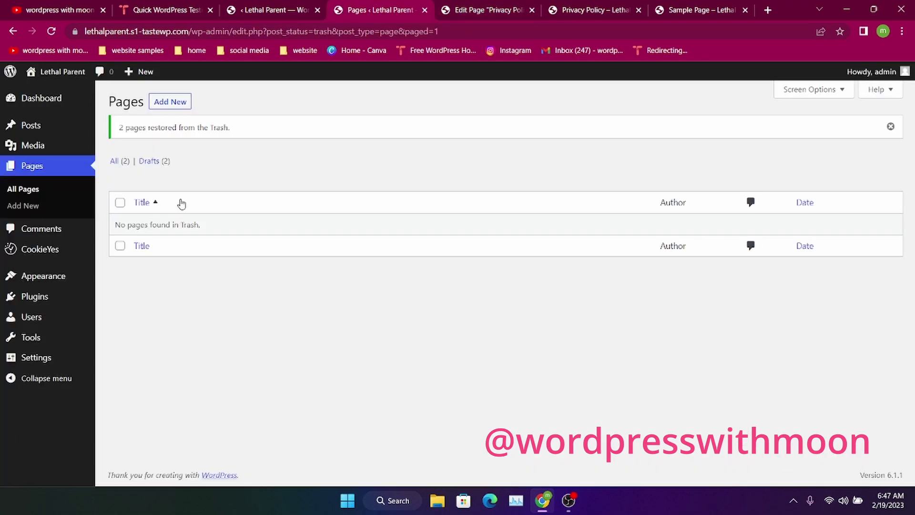
left_click(481, 9)
left_click(824, 209)
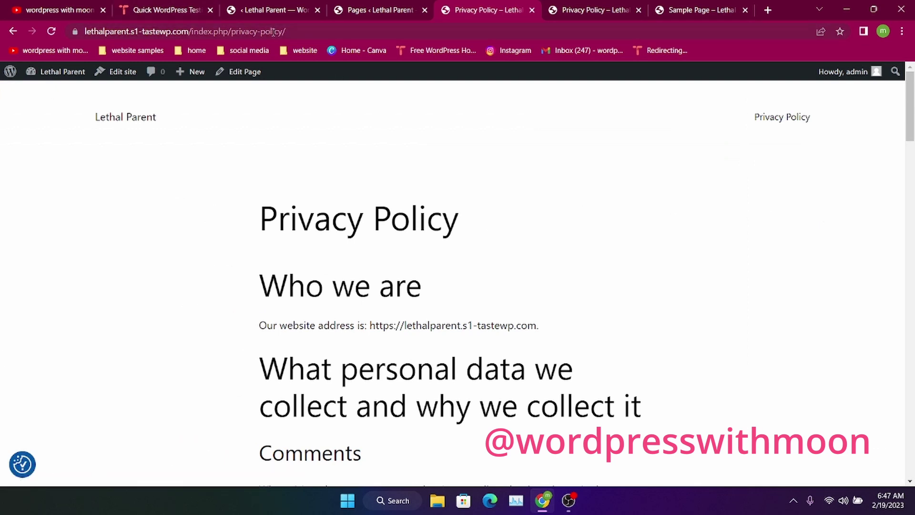
Copy the site's domain and load it in a new Incognito window to see the consent banner
left_click_drag(189, 32, 84, 35)
key("ctrl+c")
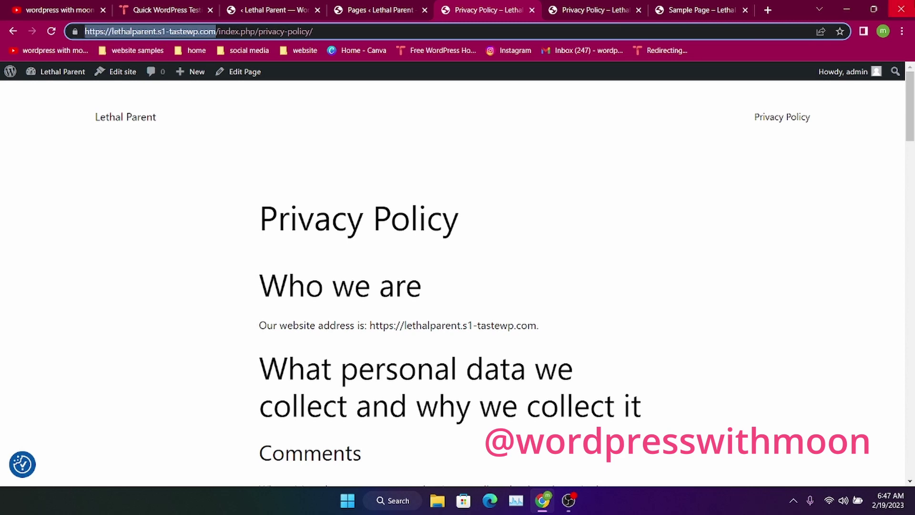
left_click(901, 31)
left_click(825, 70)
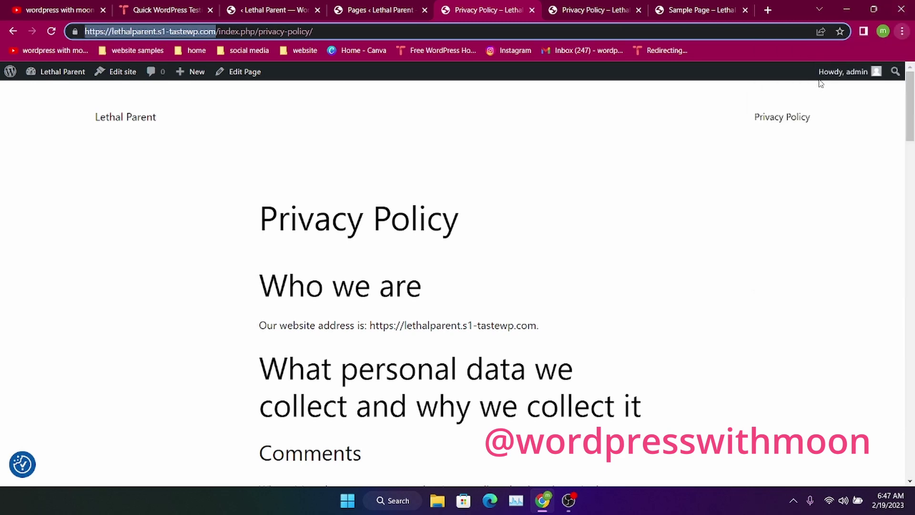
key("ctrl+v")
key("Return")
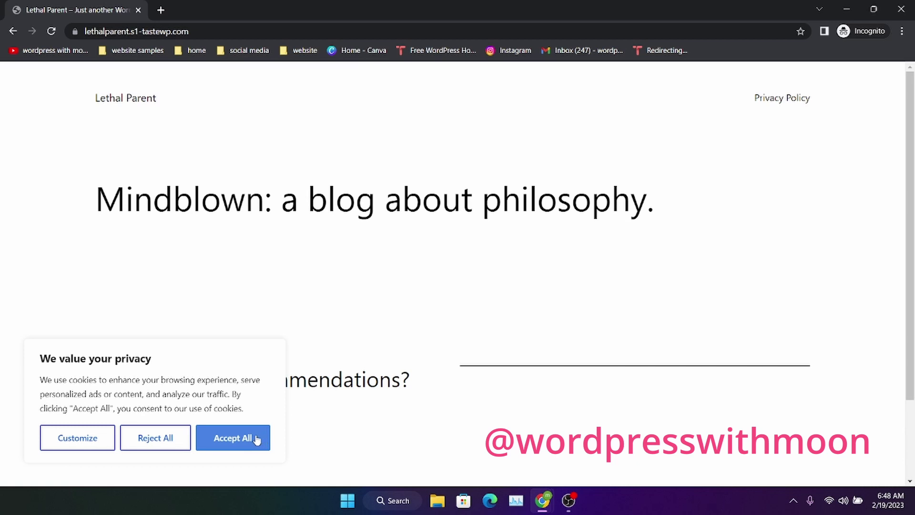
Choose Accept All on the CookieYes banner, then close the Incognito window
left_click(214, 443)
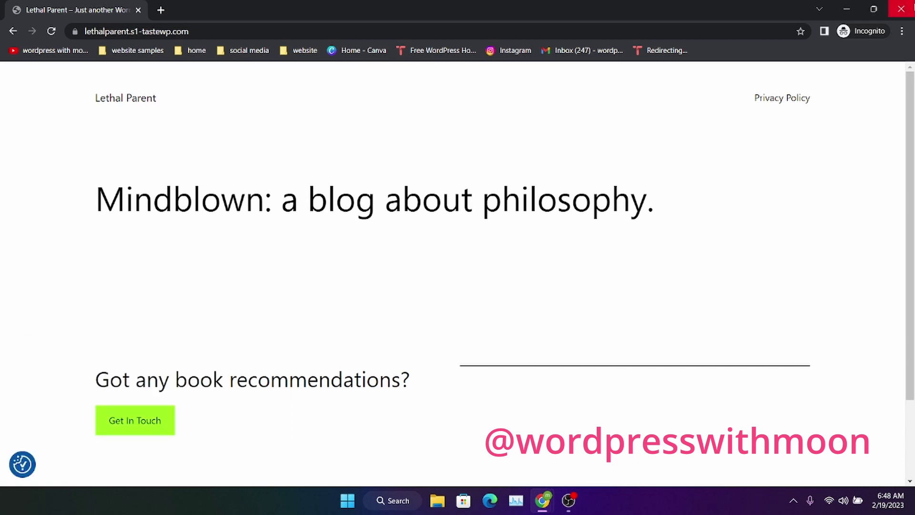
left_click(900, 8)
Return to the 'wordpress with moon' channel's Videos tab in the main browser window
left_click(19, 74)
left_click(64, 9)
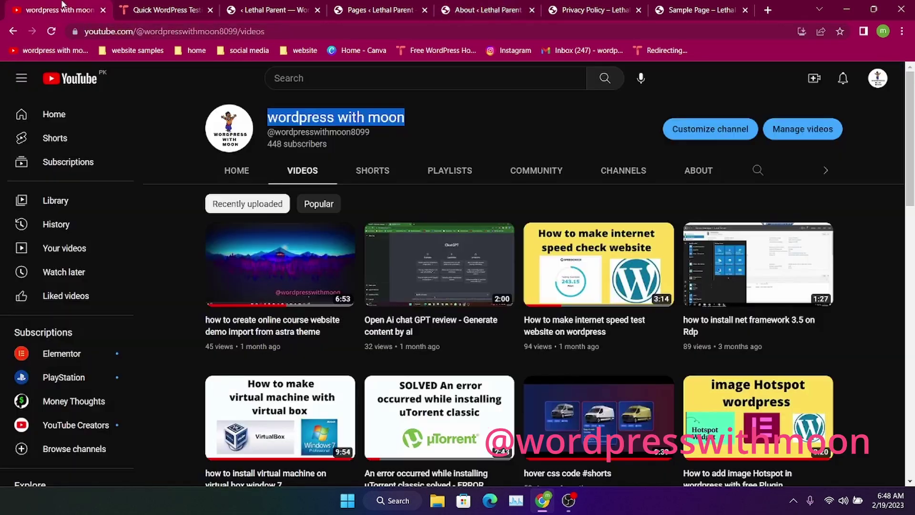
left_click(484, 147)
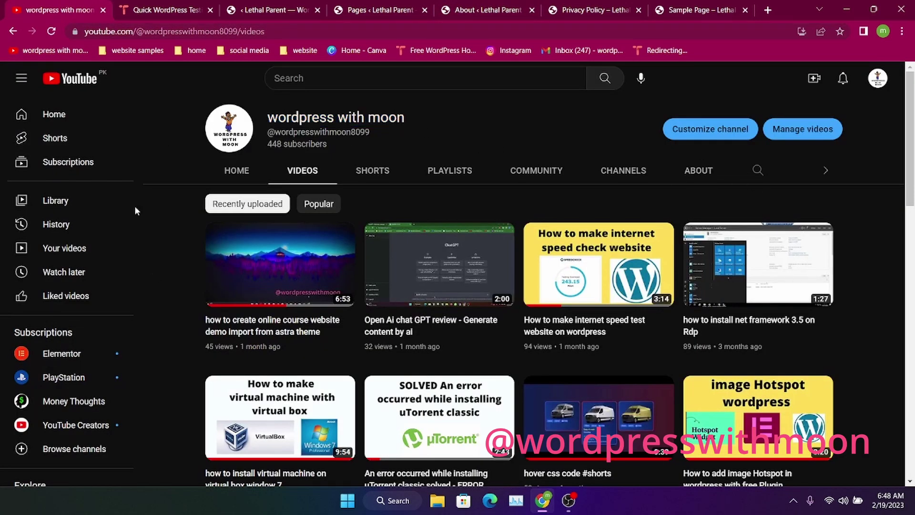
mouse_move(139, 5)
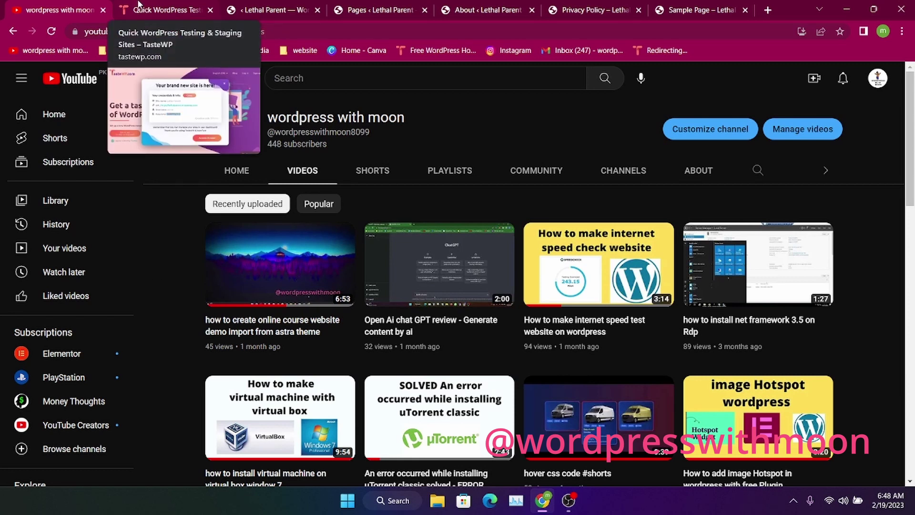